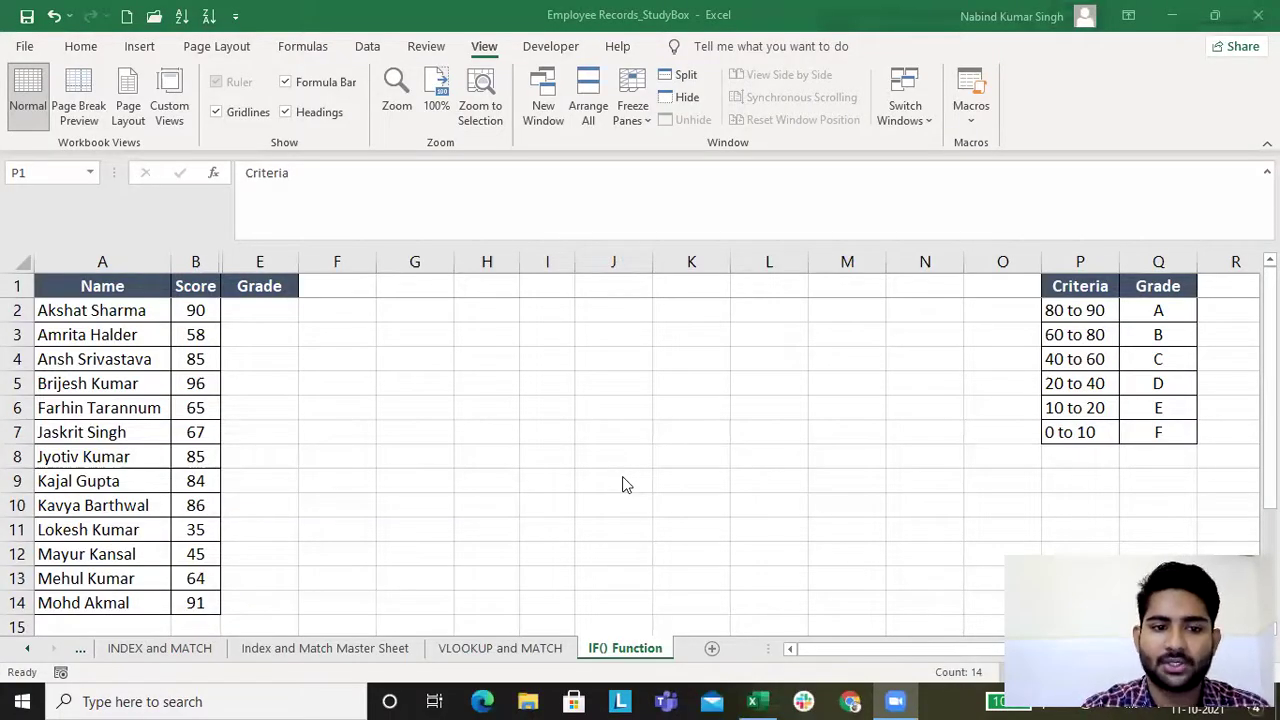
# Step: Review the Criteria and Grade score ranges, from 80–90 down to 0–10
pyautogui.moveTo(1081, 262); pyautogui.dragTo(1151, 264)
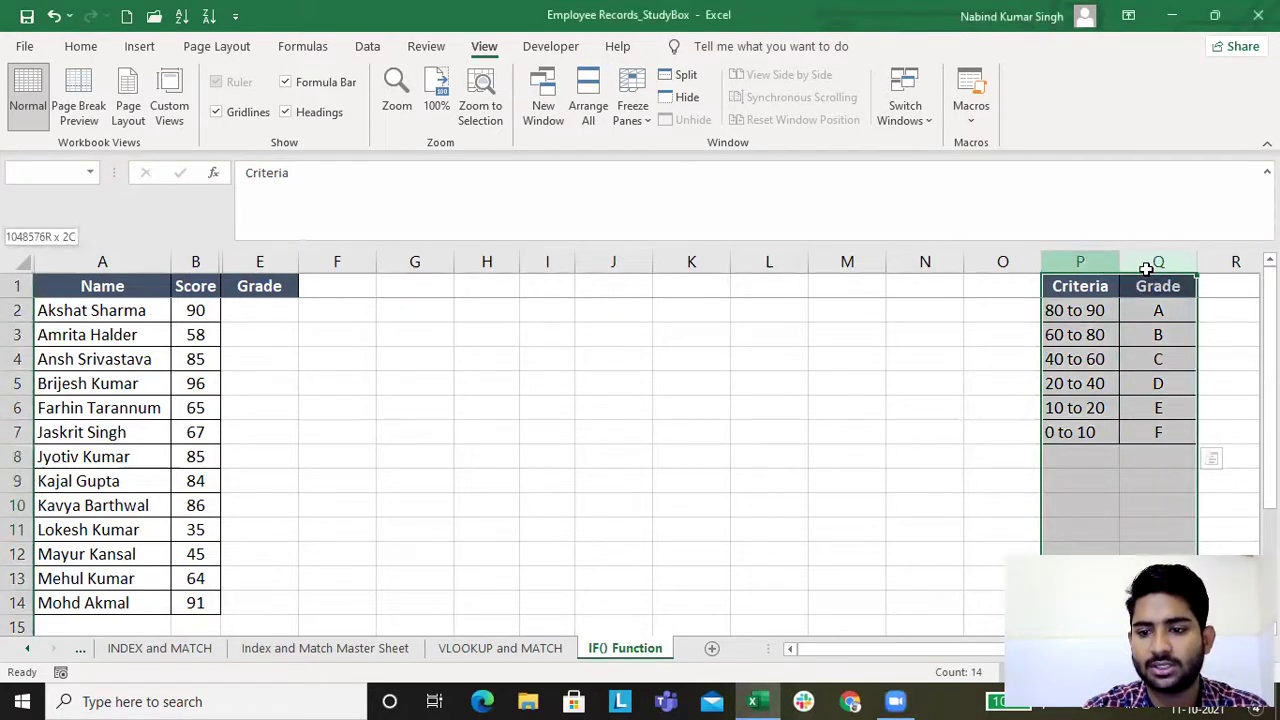
pyautogui.click(1088, 312)
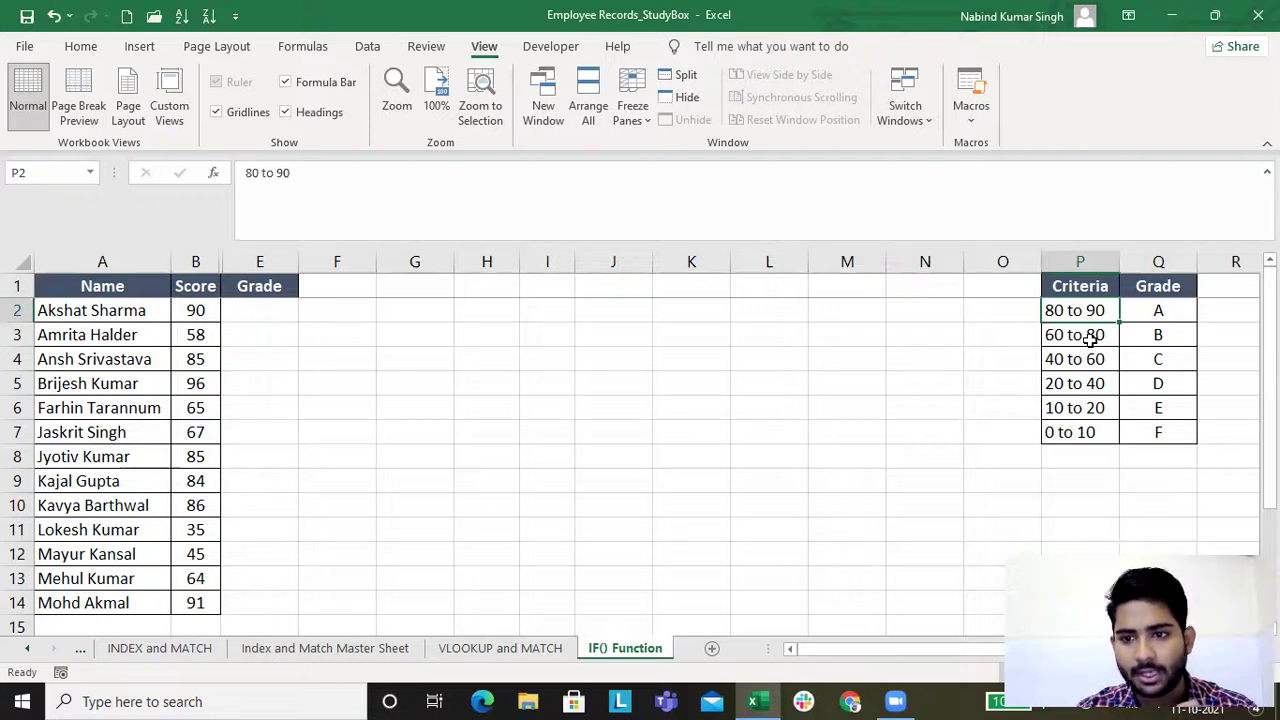
pyautogui.click(1090, 338)
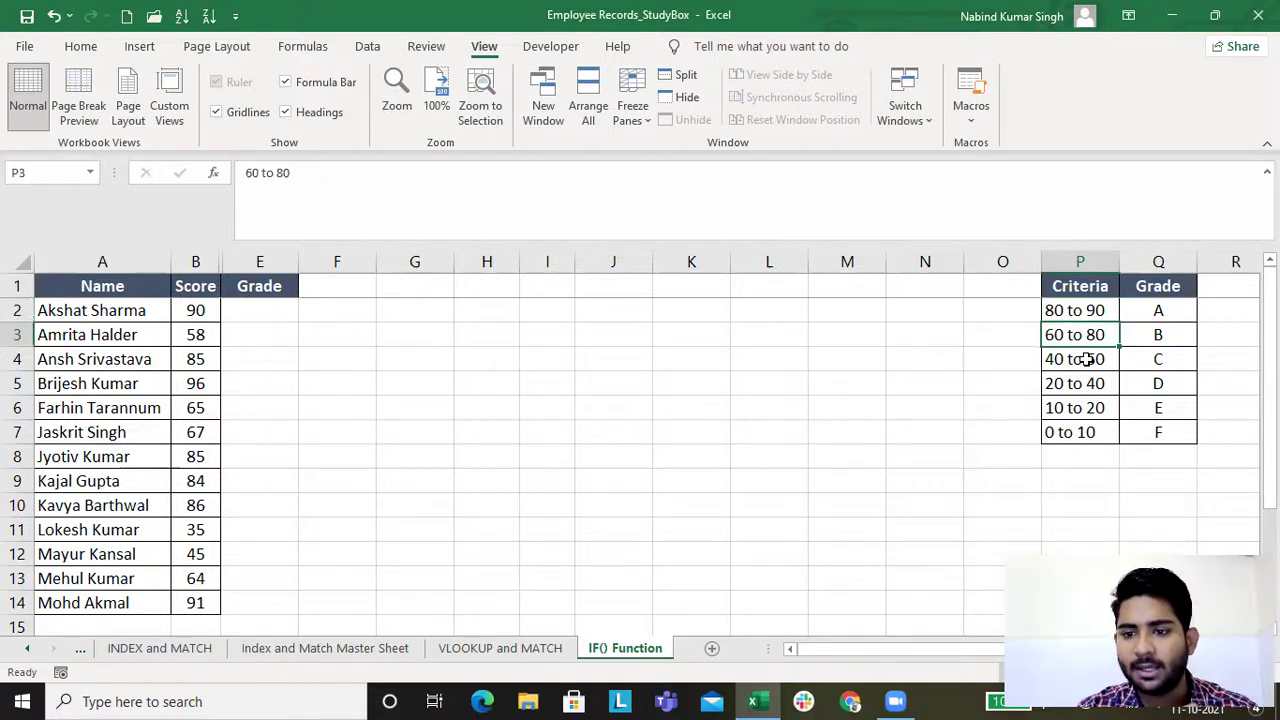
pyautogui.click(1087, 360)
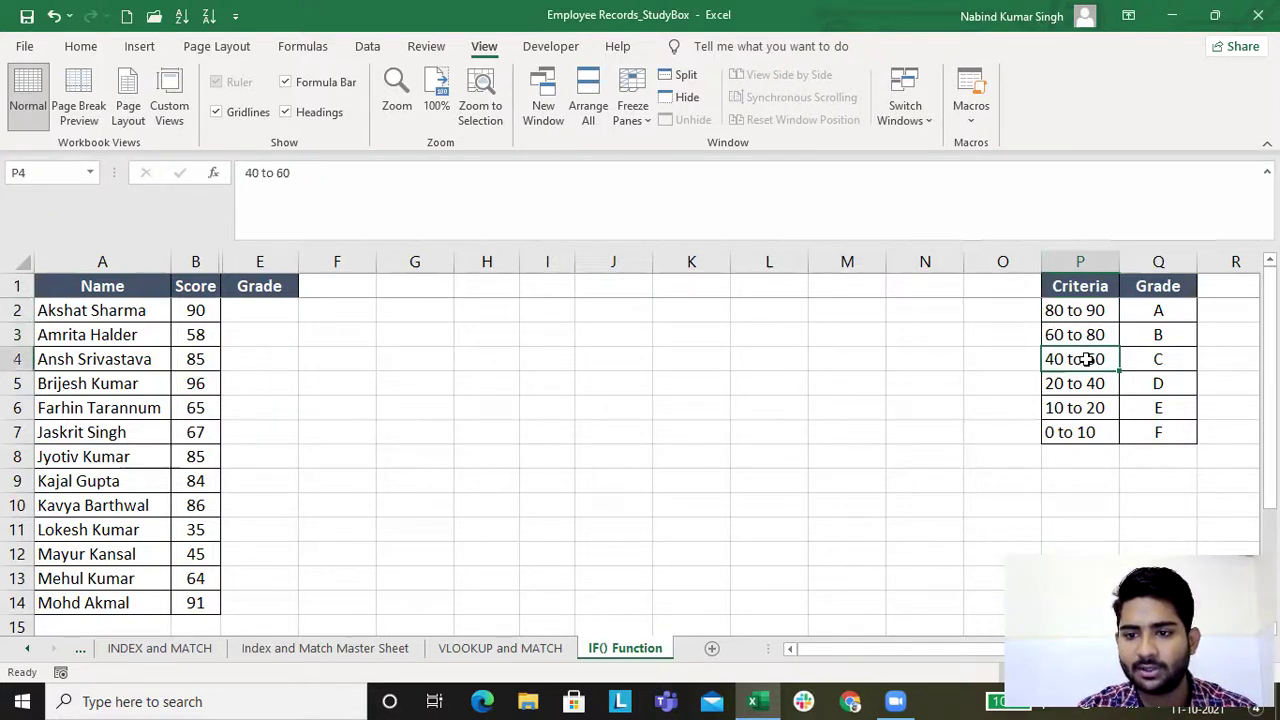
pyautogui.click(1076, 435)
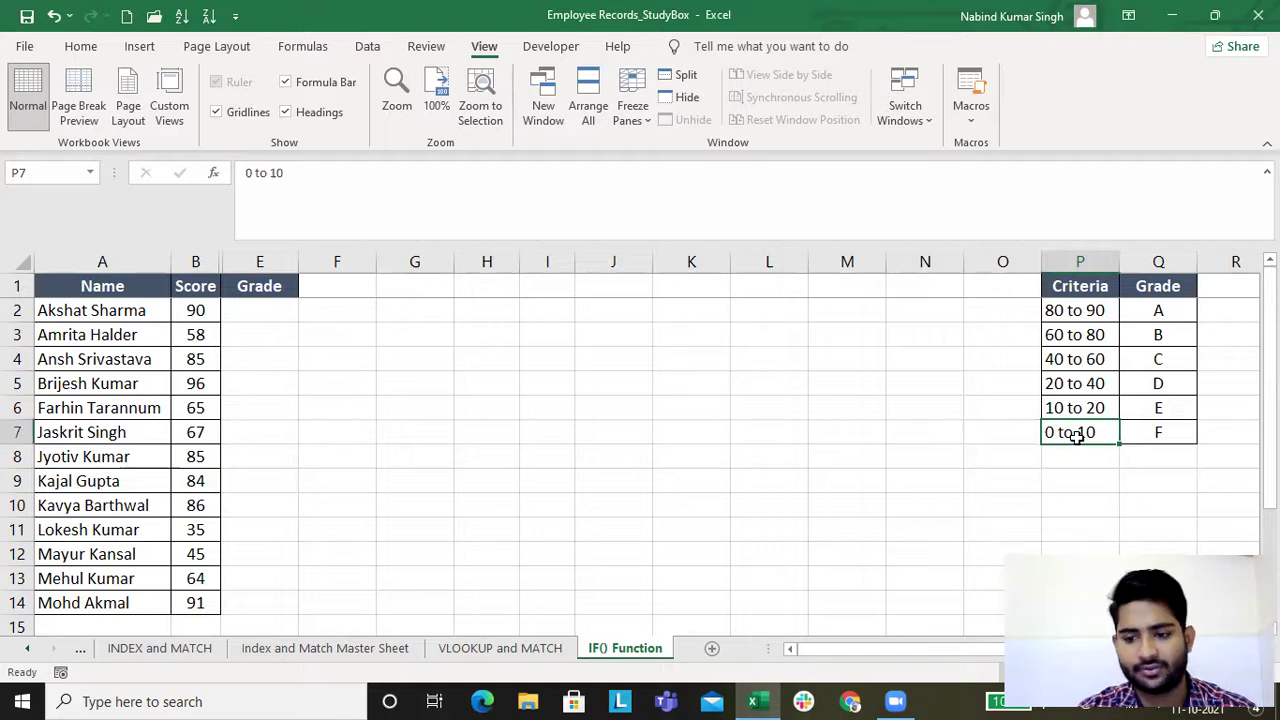
# Step: Begin E2's formula as =IF(B2>=80,"A", to grade scores of at least 80 as A
pyautogui.click(268, 310)
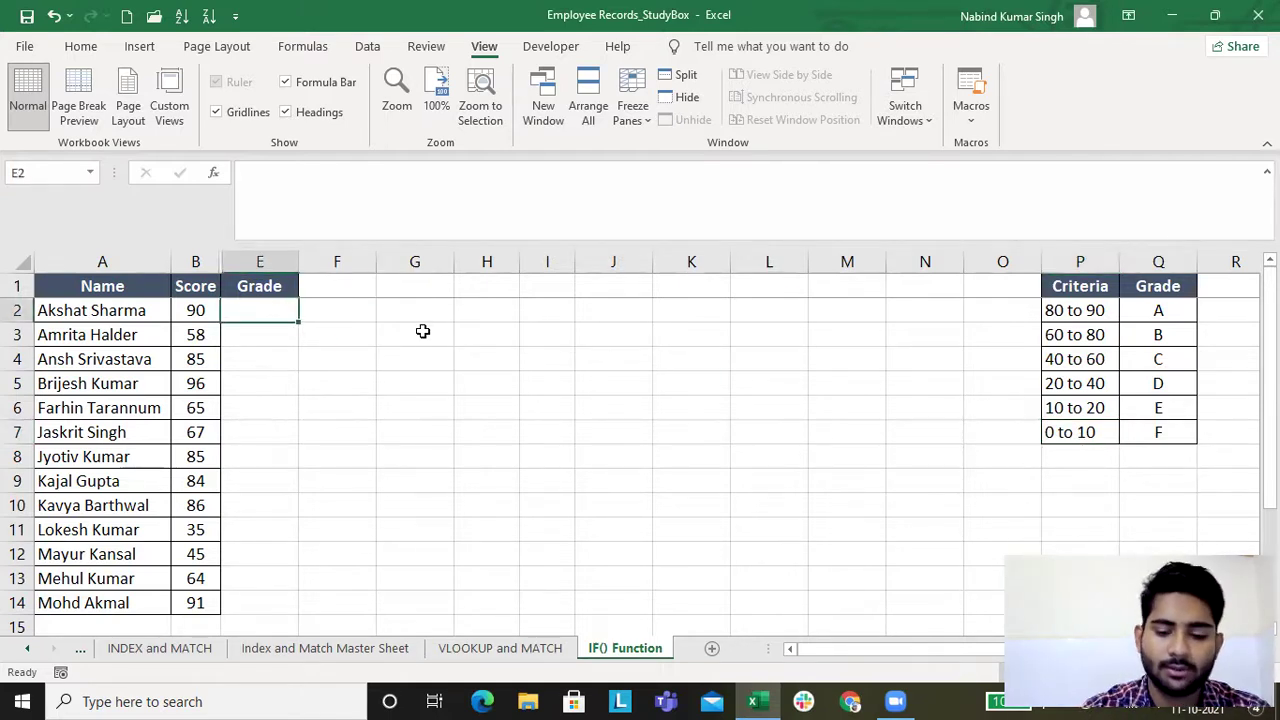
pyautogui.write('=if')
pyautogui.press('Tab')
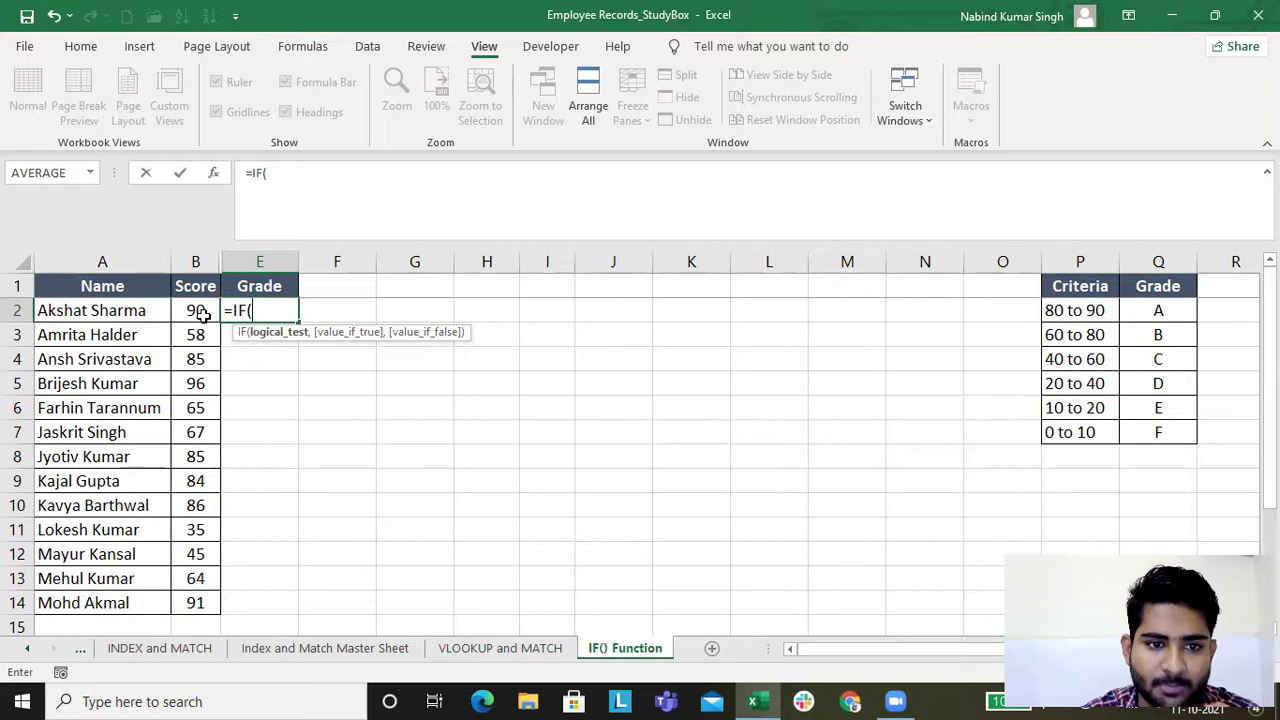
pyautogui.click(202, 312)
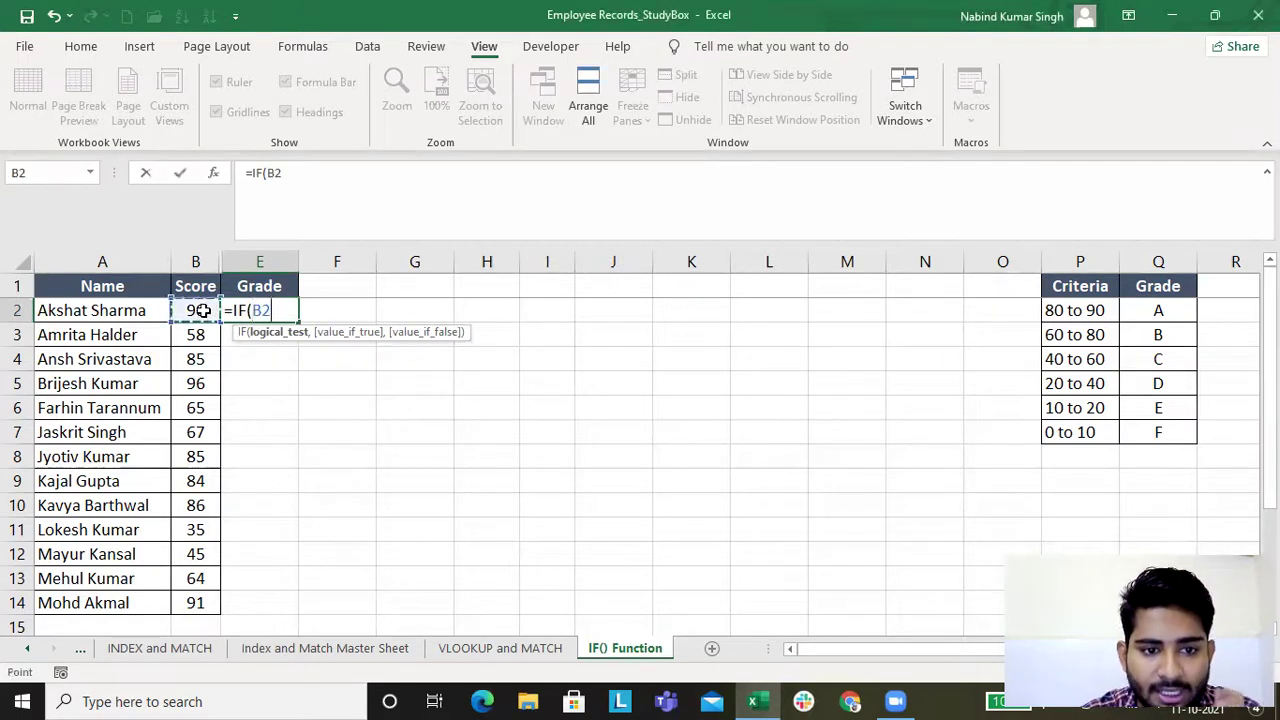
pyautogui.write('>')
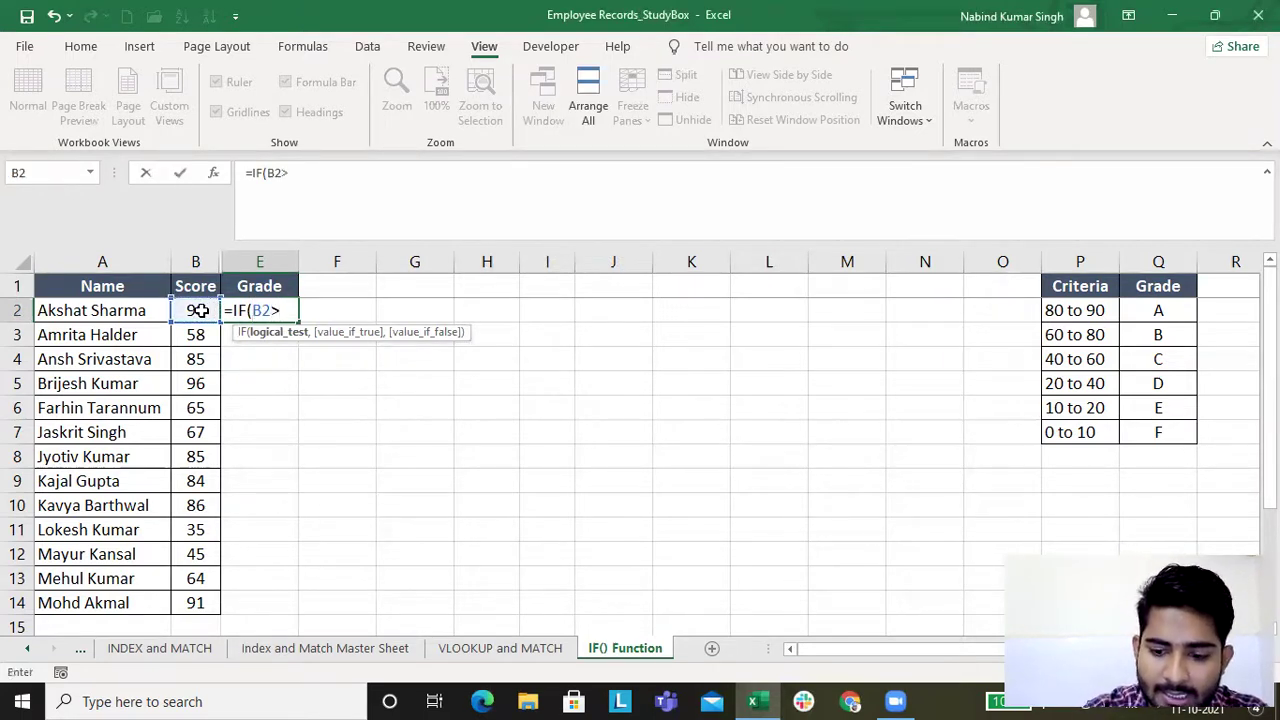
pyautogui.write('=80')
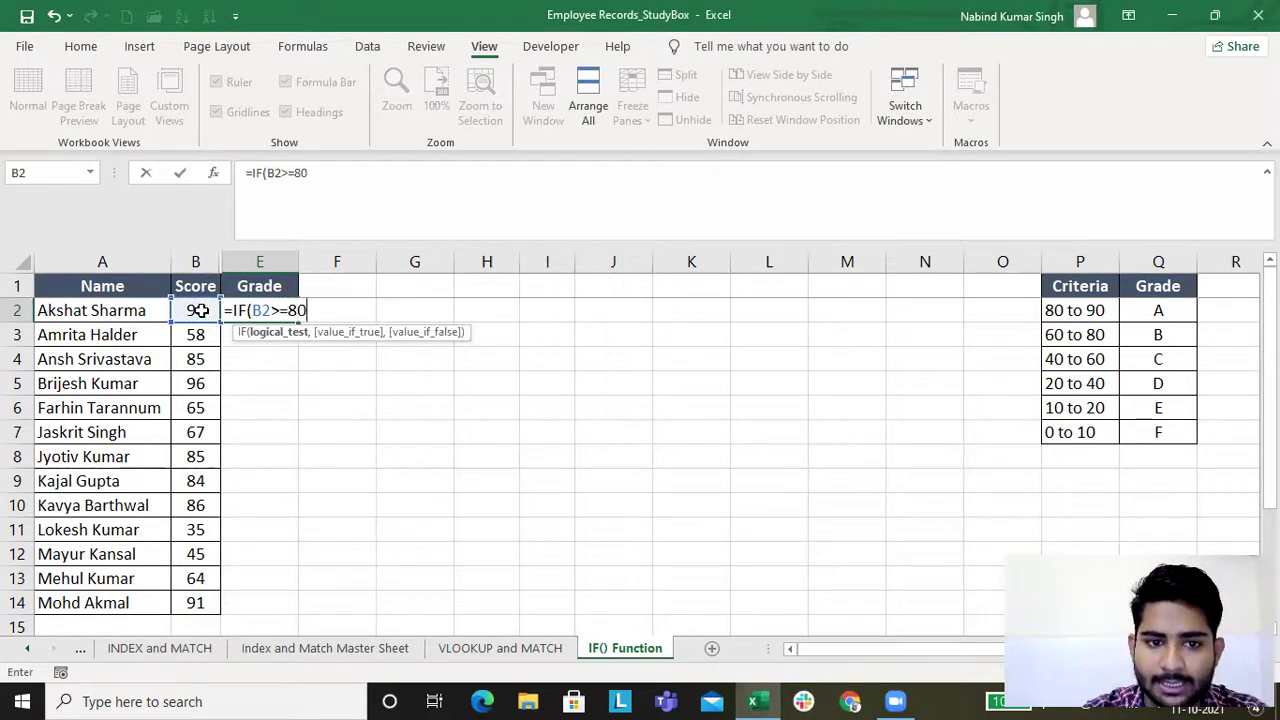
pyautogui.write(',"A')
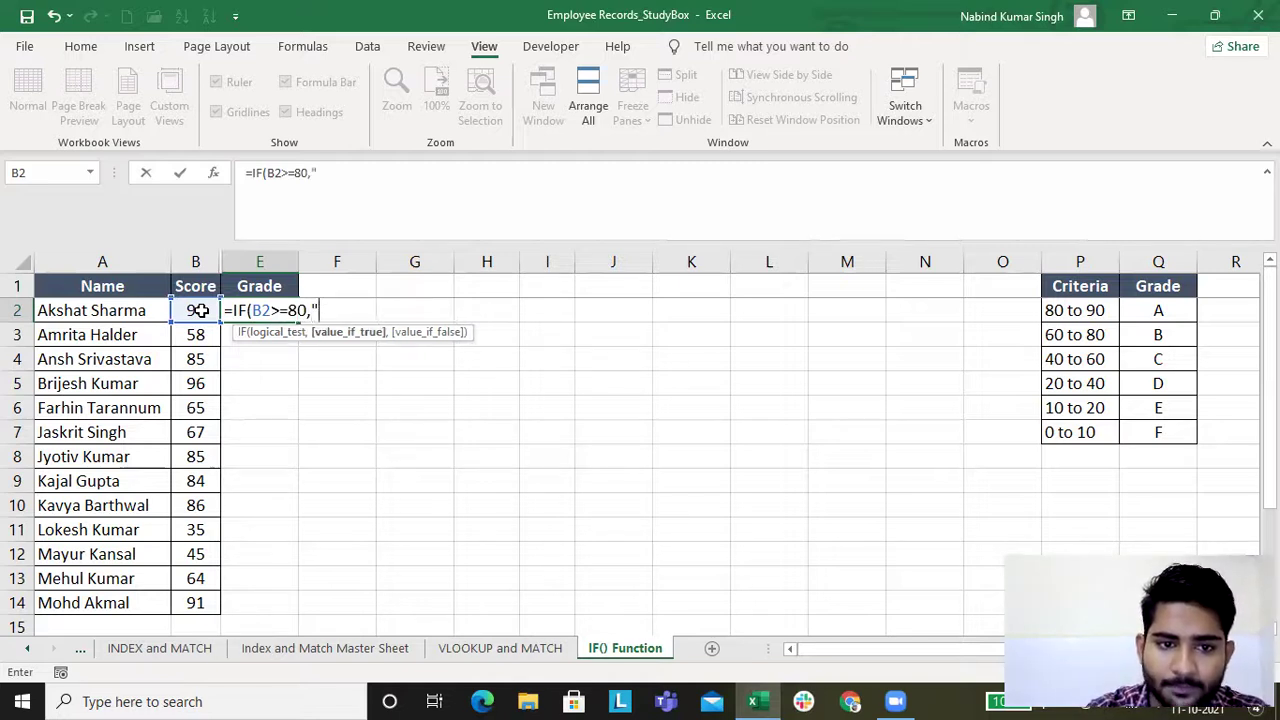
pyautogui.write('",')
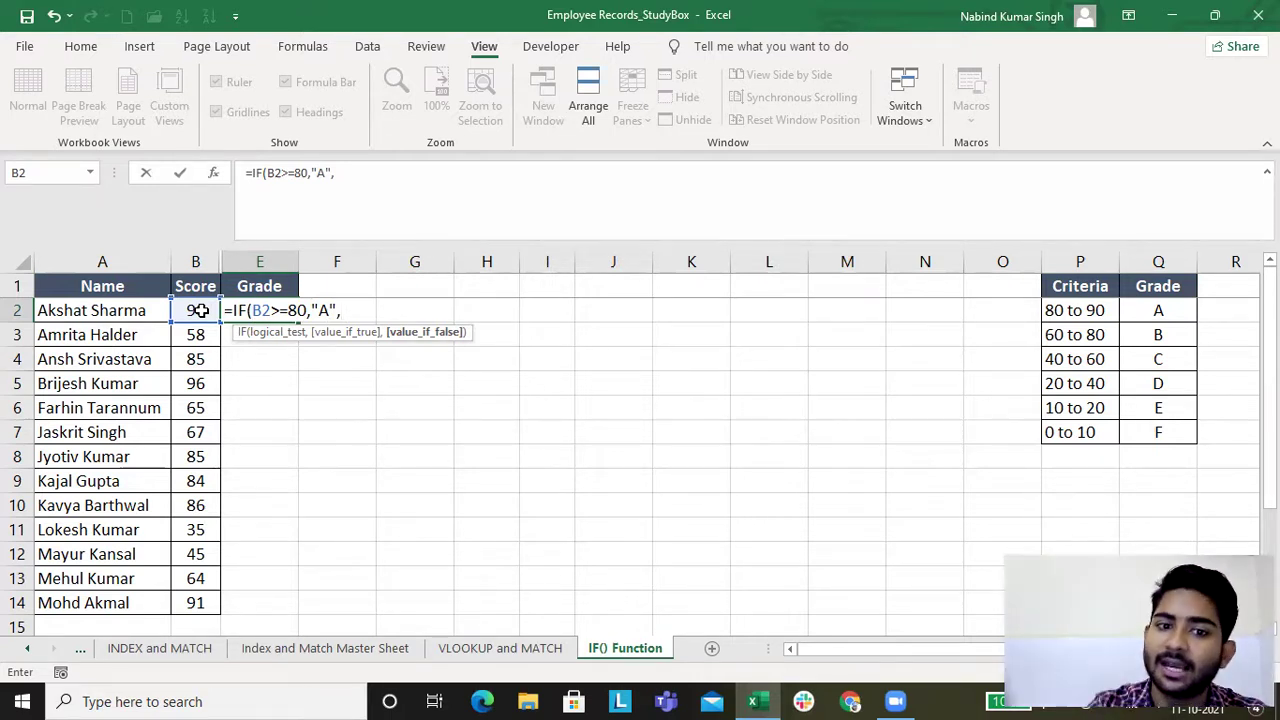
# Step: Nest a second IF in E2 returning "B" for B2>=60, then open a third IF
pyautogui.write('if')
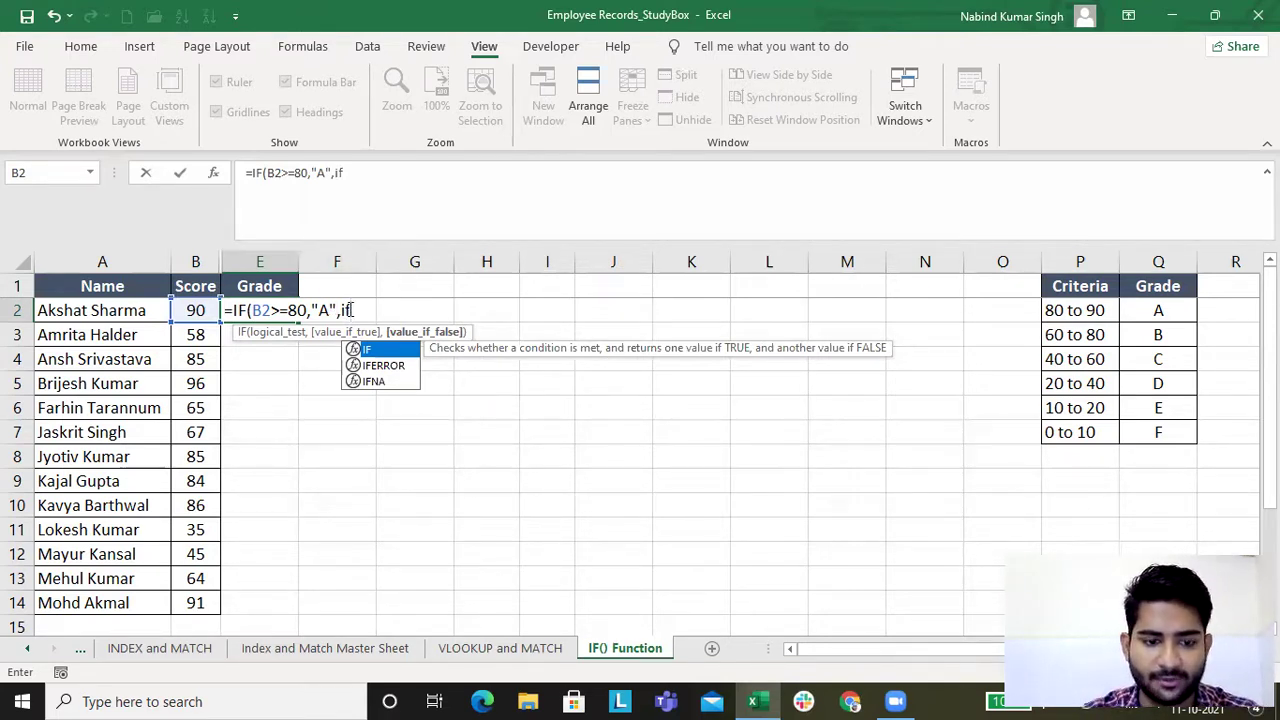
pyautogui.press('Tab')
pyautogui.click(185, 310)
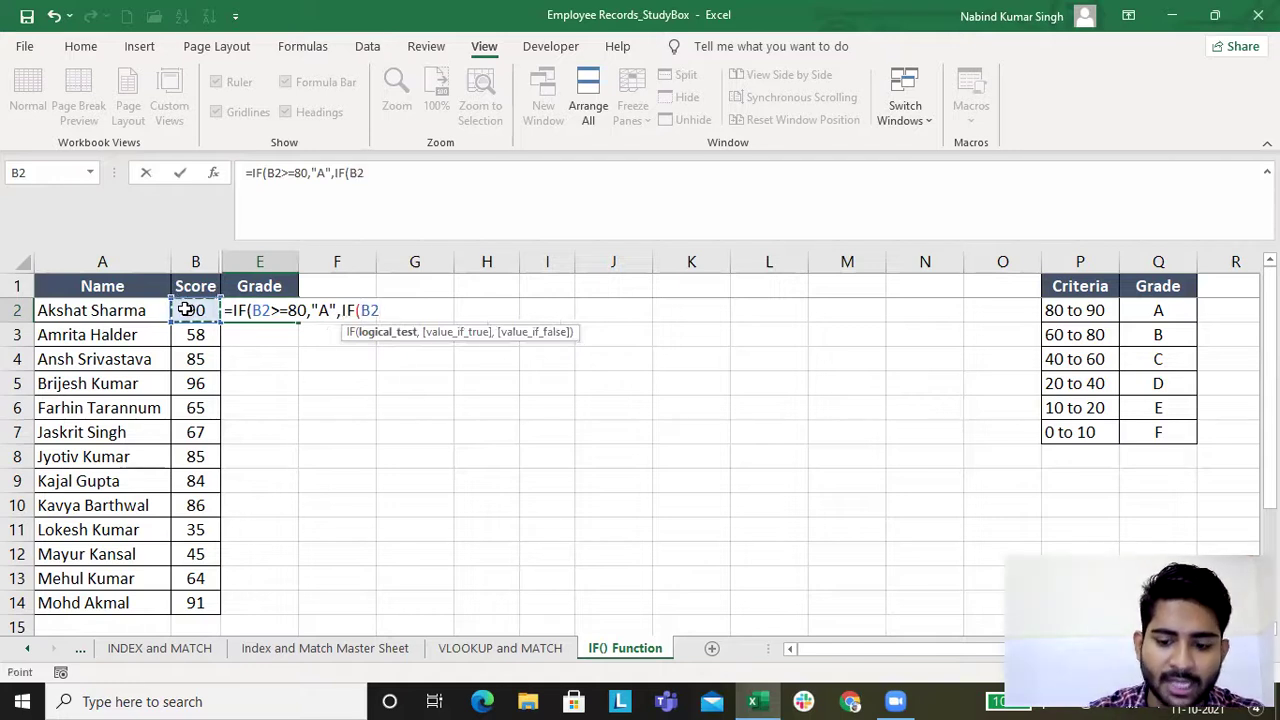
pyautogui.write('?')
pyautogui.press('BackSpace')
pyautogui.write('>=')
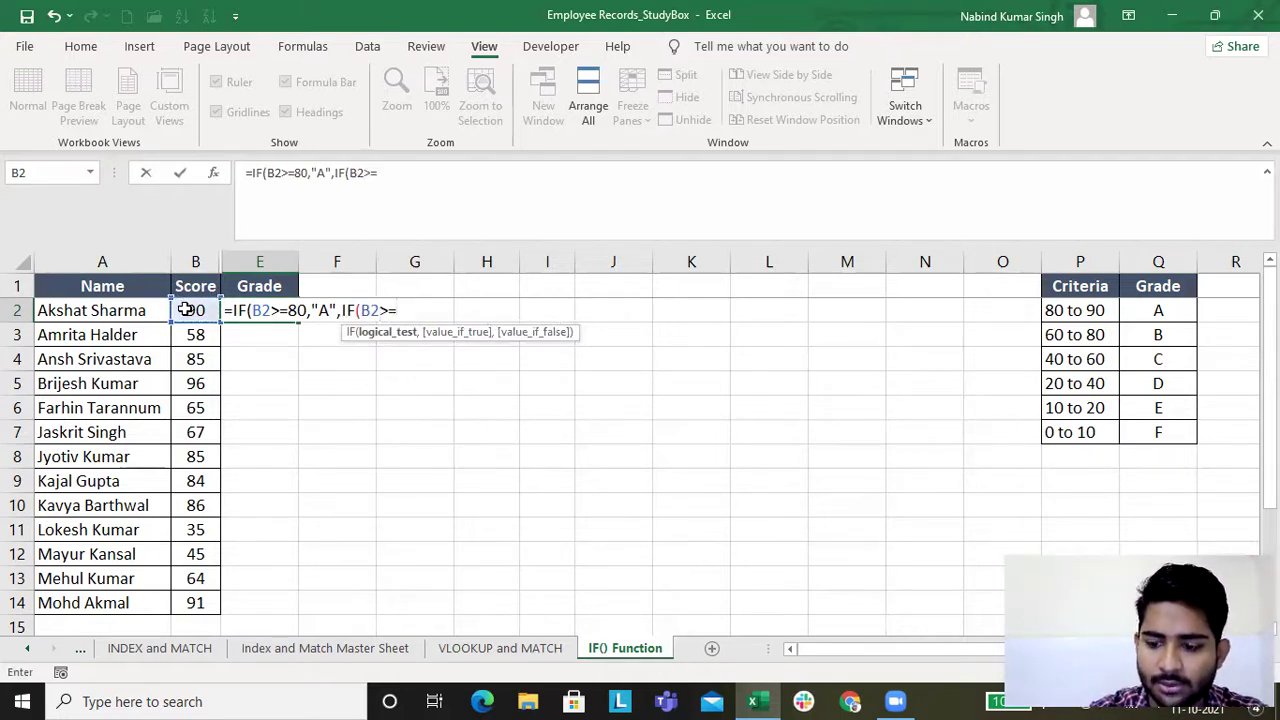
pyautogui.write('60,')
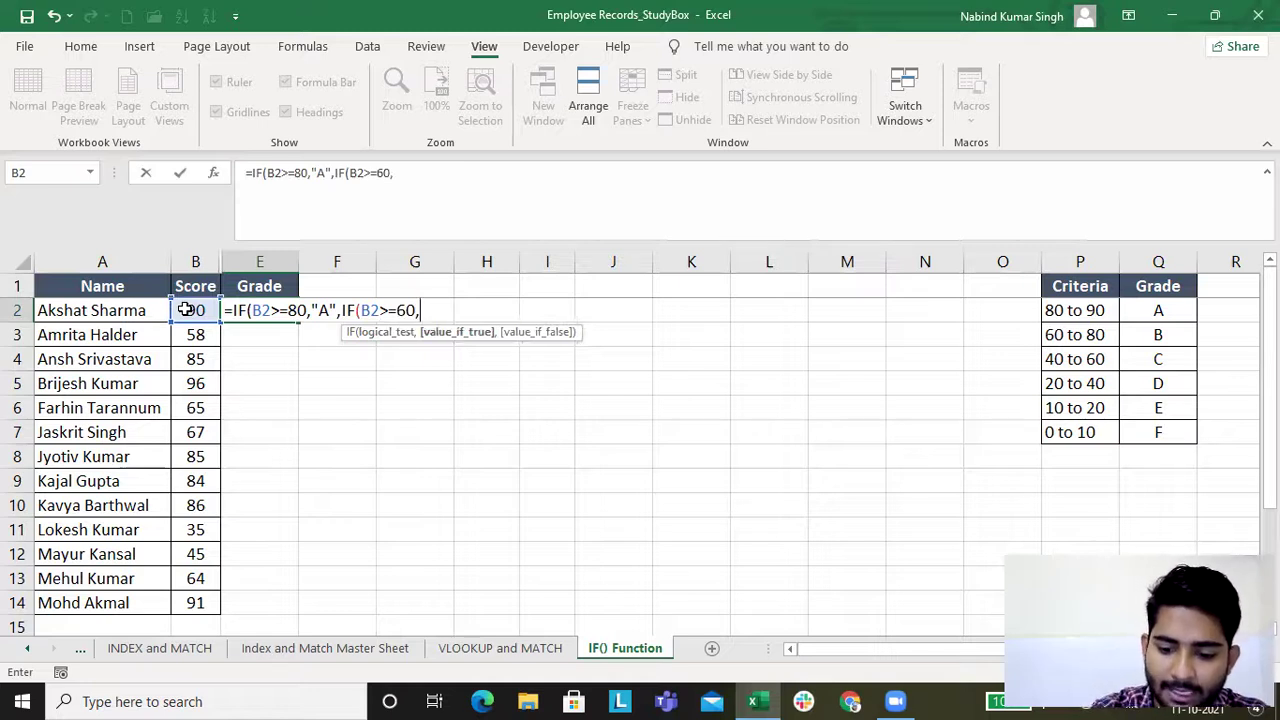
pyautogui.write('"B')
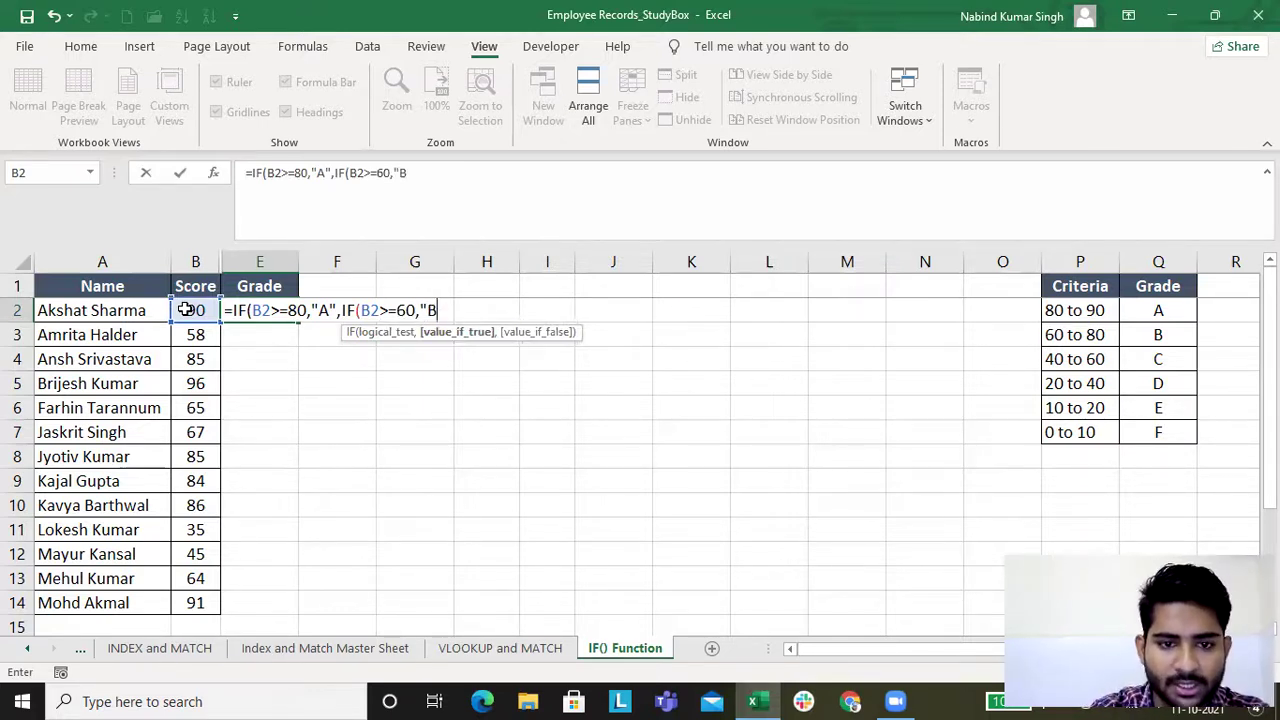
pyautogui.write('"')
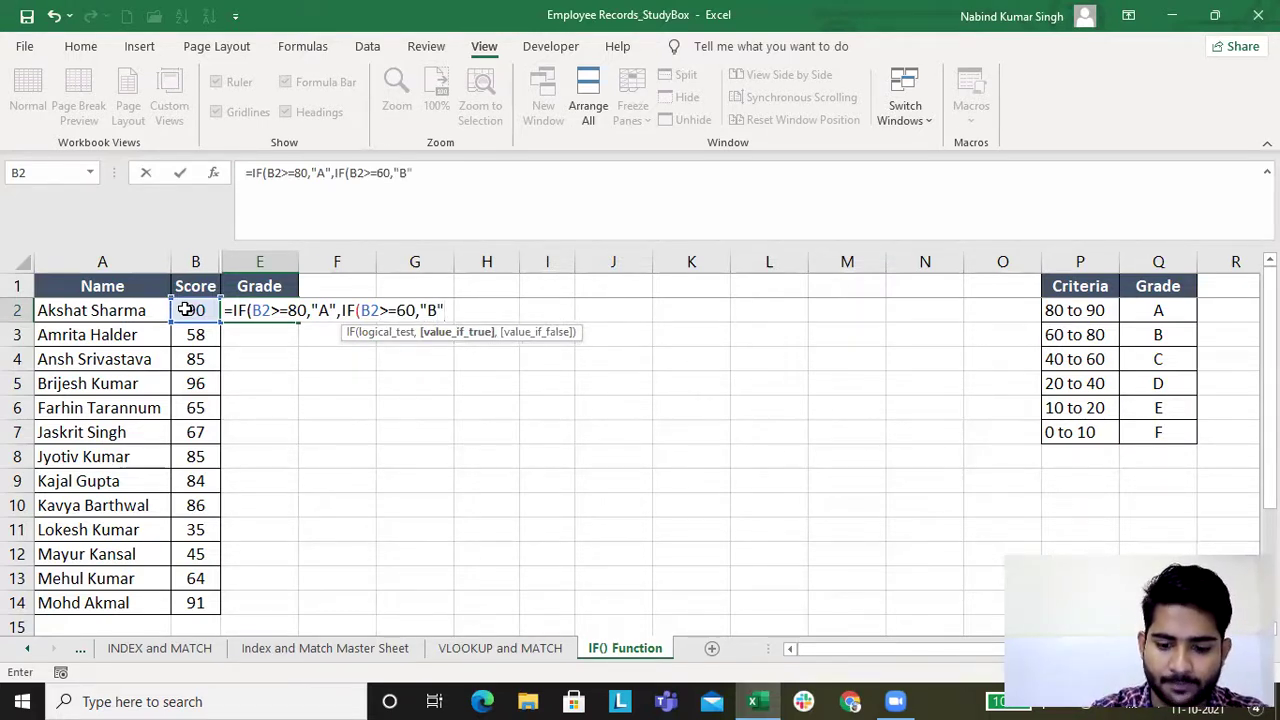
pyautogui.write(',')
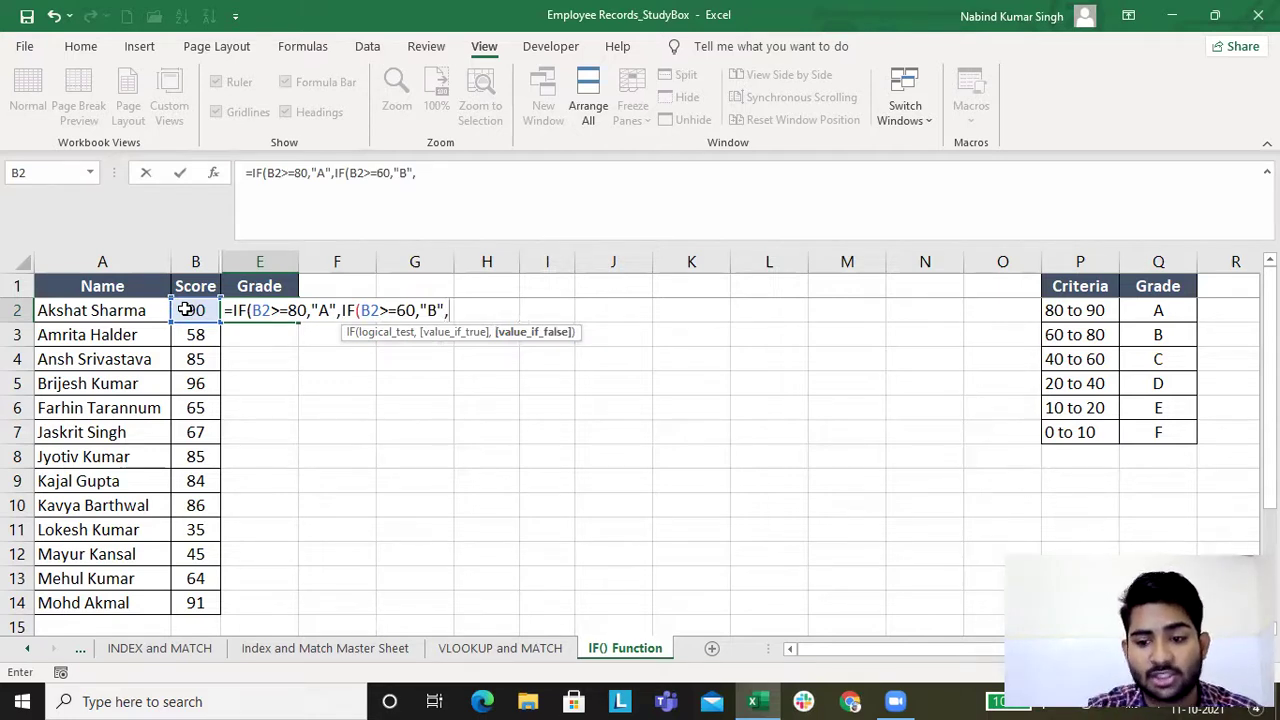
pyautogui.write('IF(')
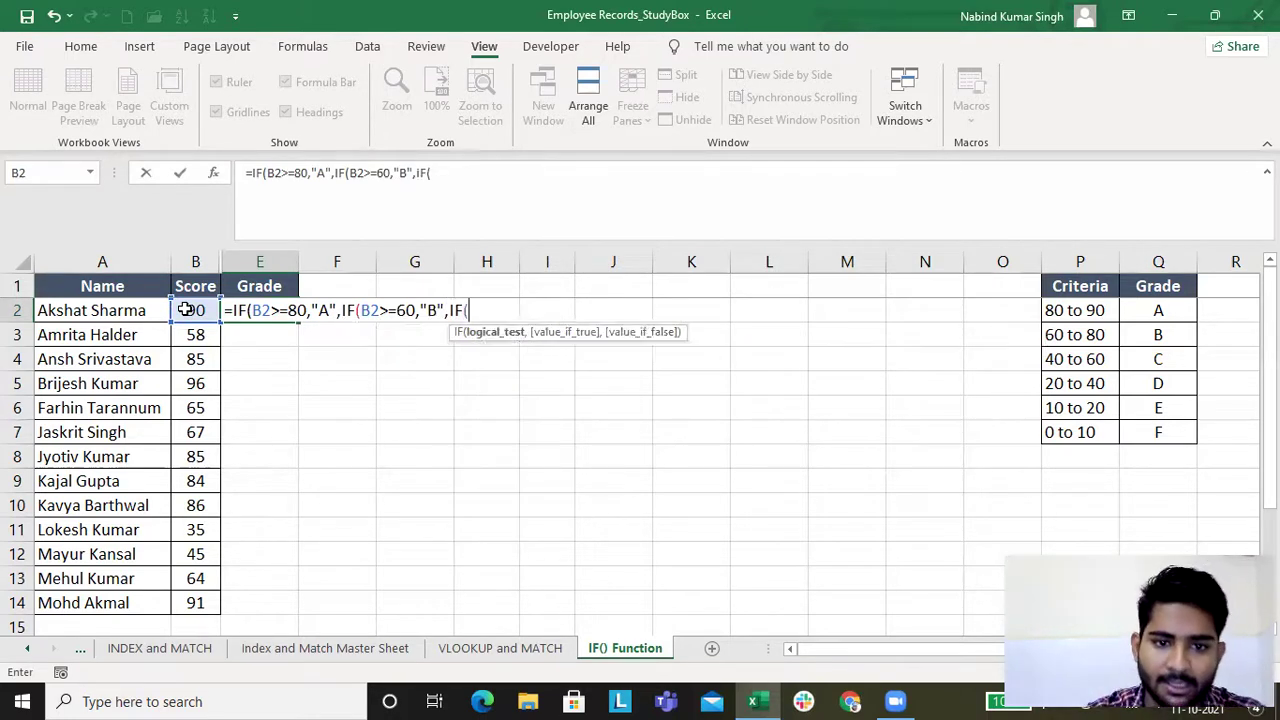
# Step: Add the third test to E2: B2>=40 returns "C", then open a fourth IF
pyautogui.click(189, 310)
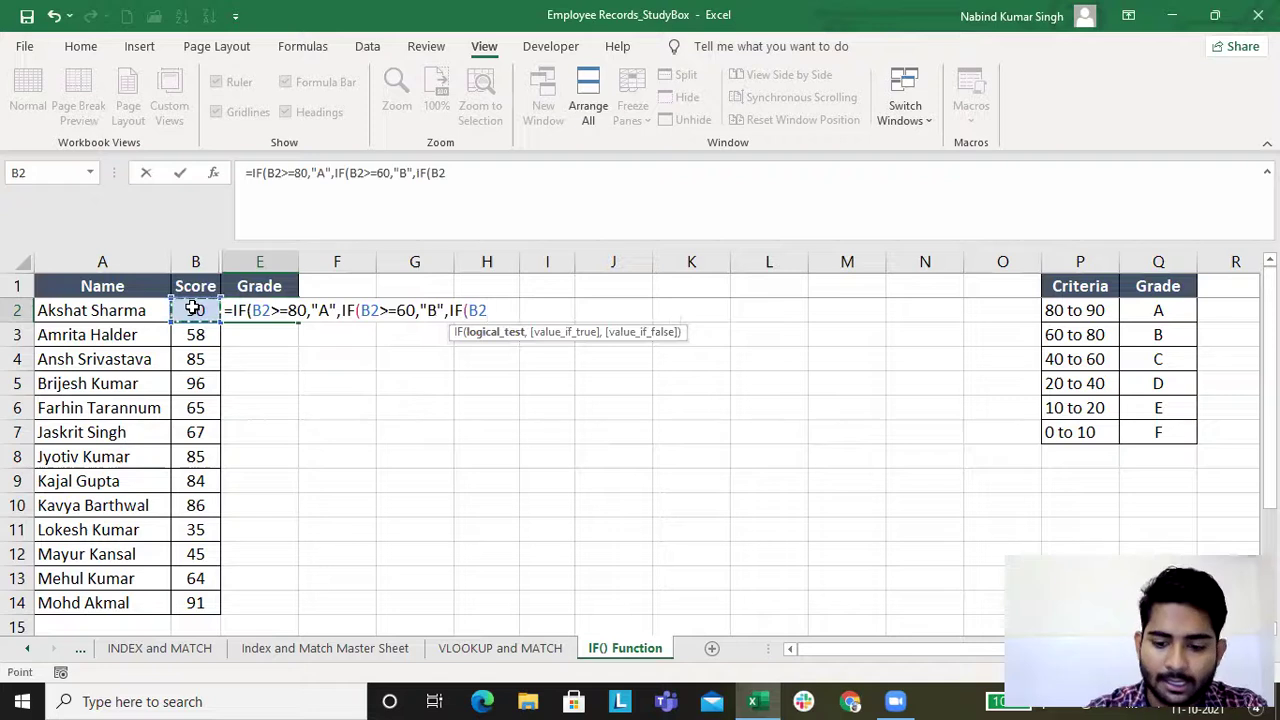
pyautogui.write('>')
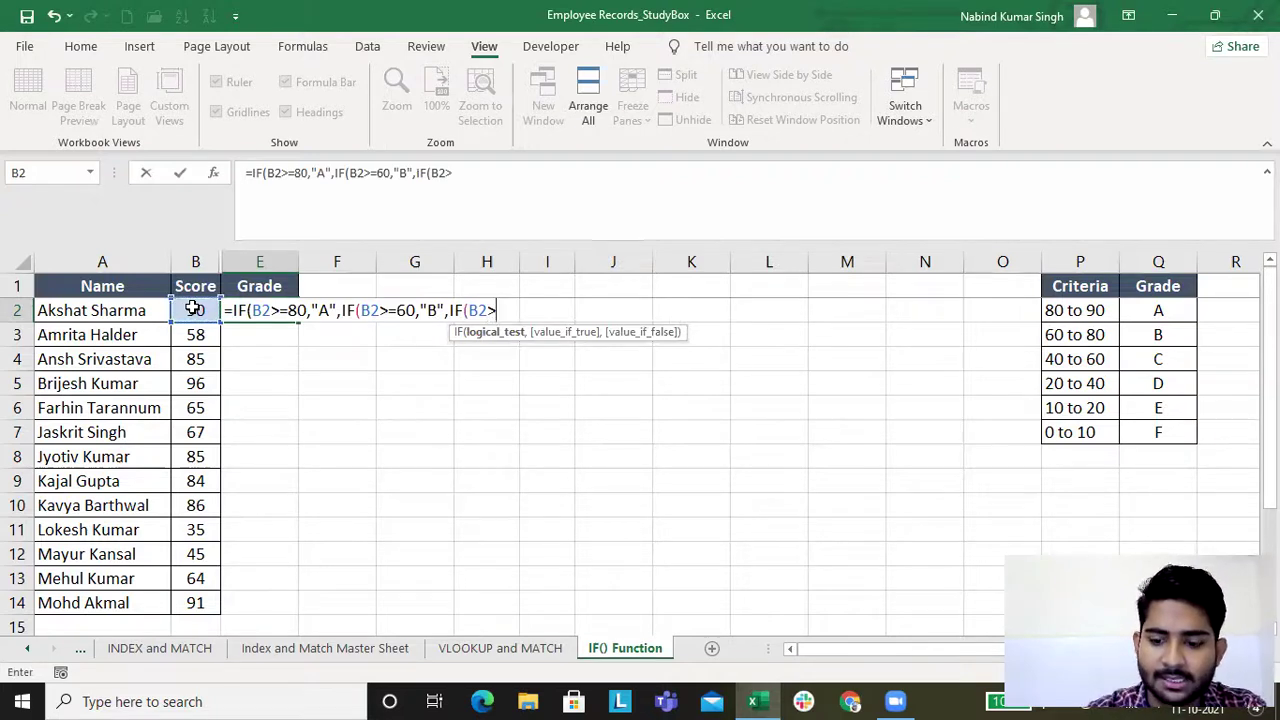
pyautogui.write('=40')
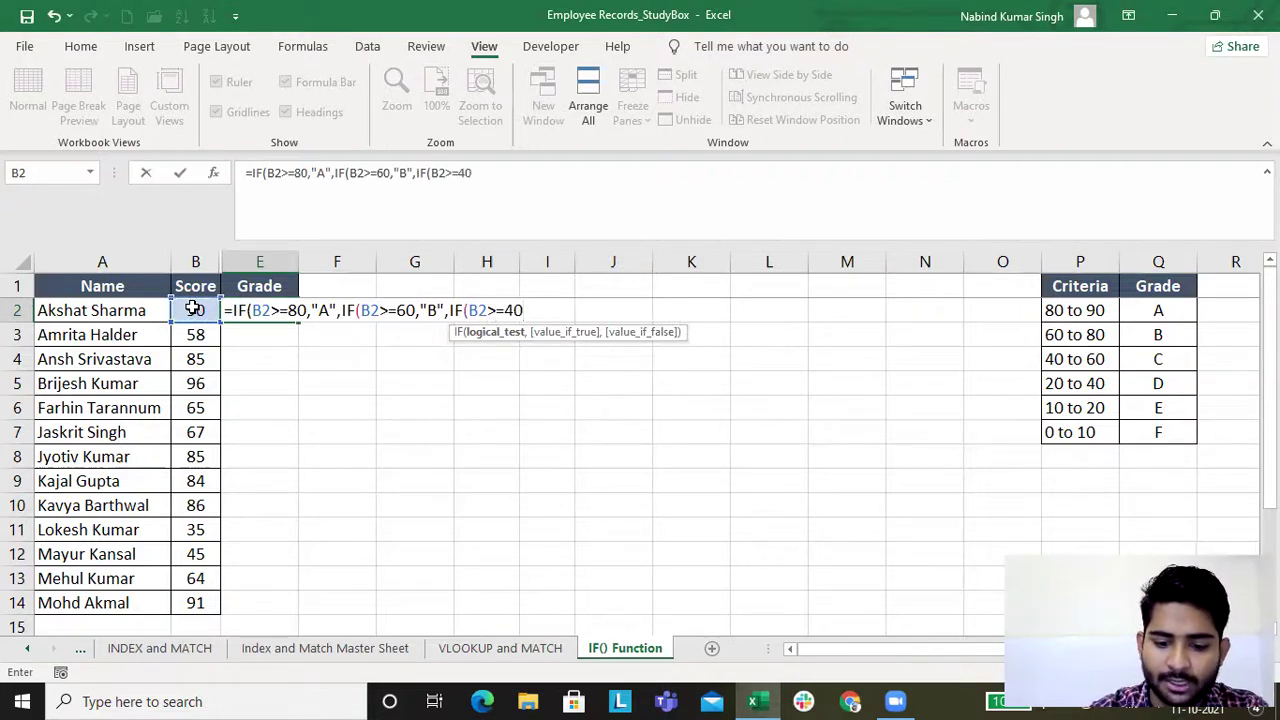
pyautogui.write(',"C"')
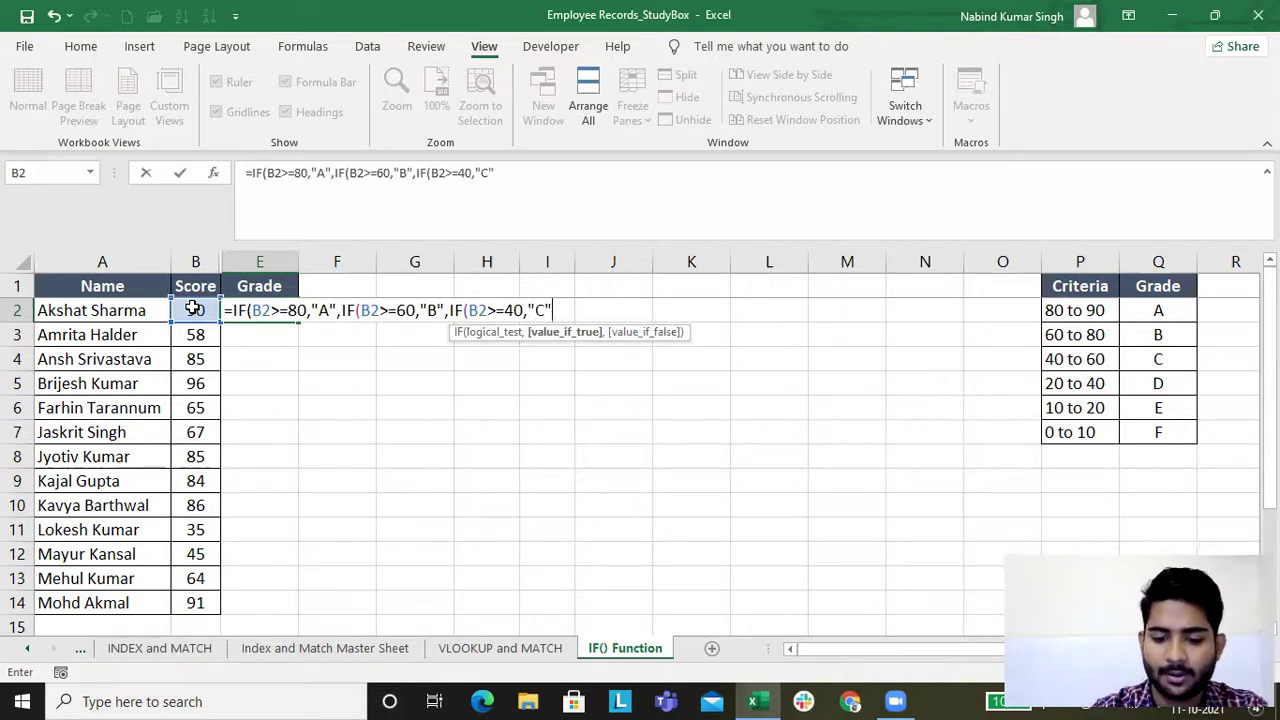
pyautogui.write(',IF(')
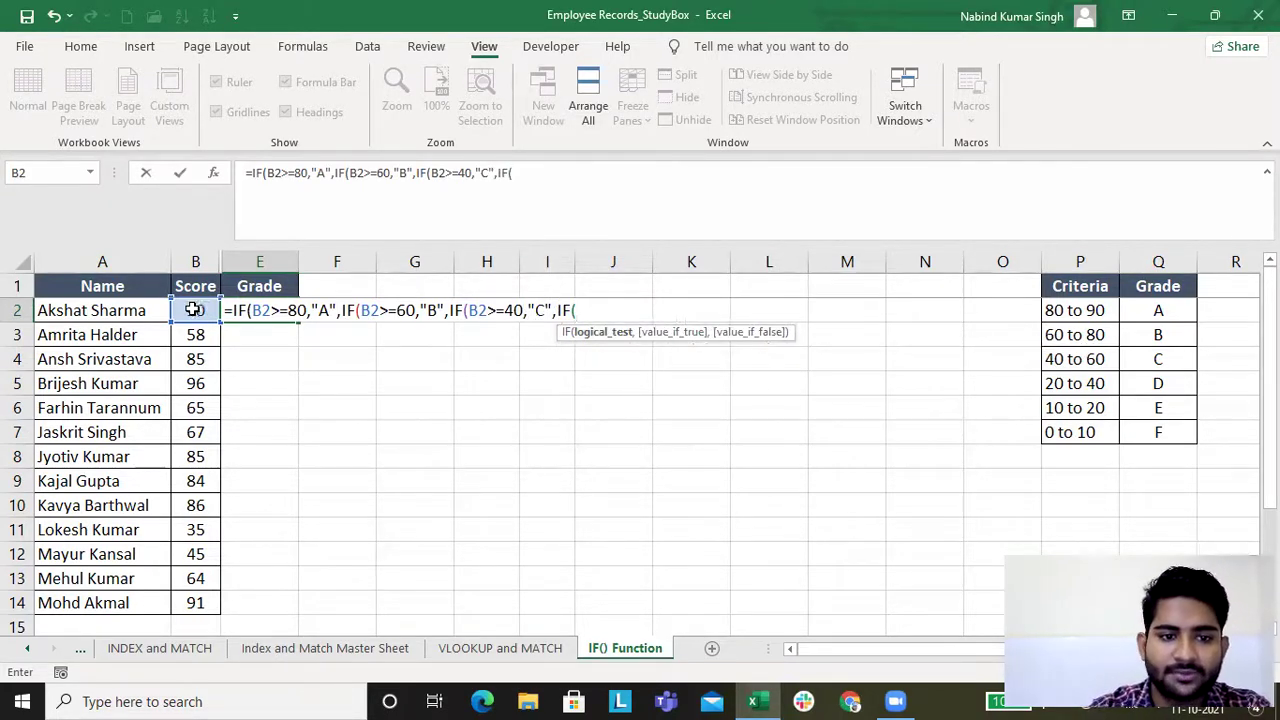
# Step: Add the fourth test returning "D" for B2>=20 and open a fifth IF
pyautogui.click(196, 311)
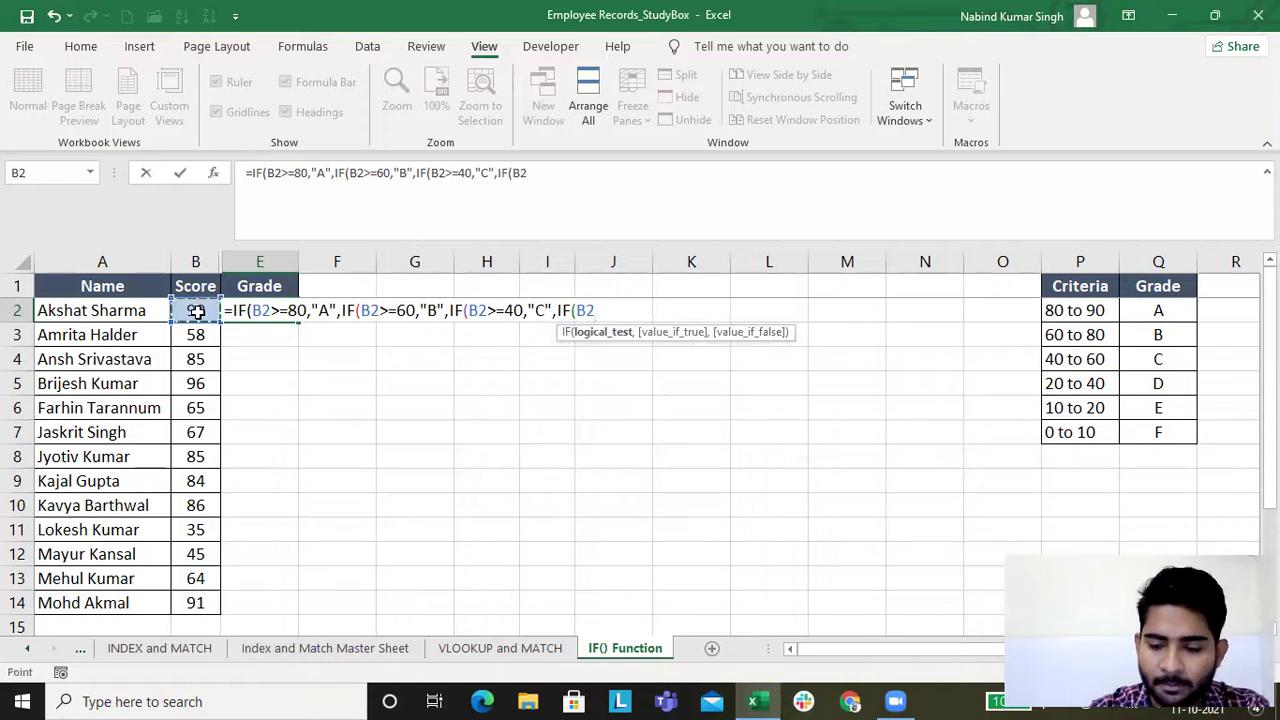
pyautogui.write('>')
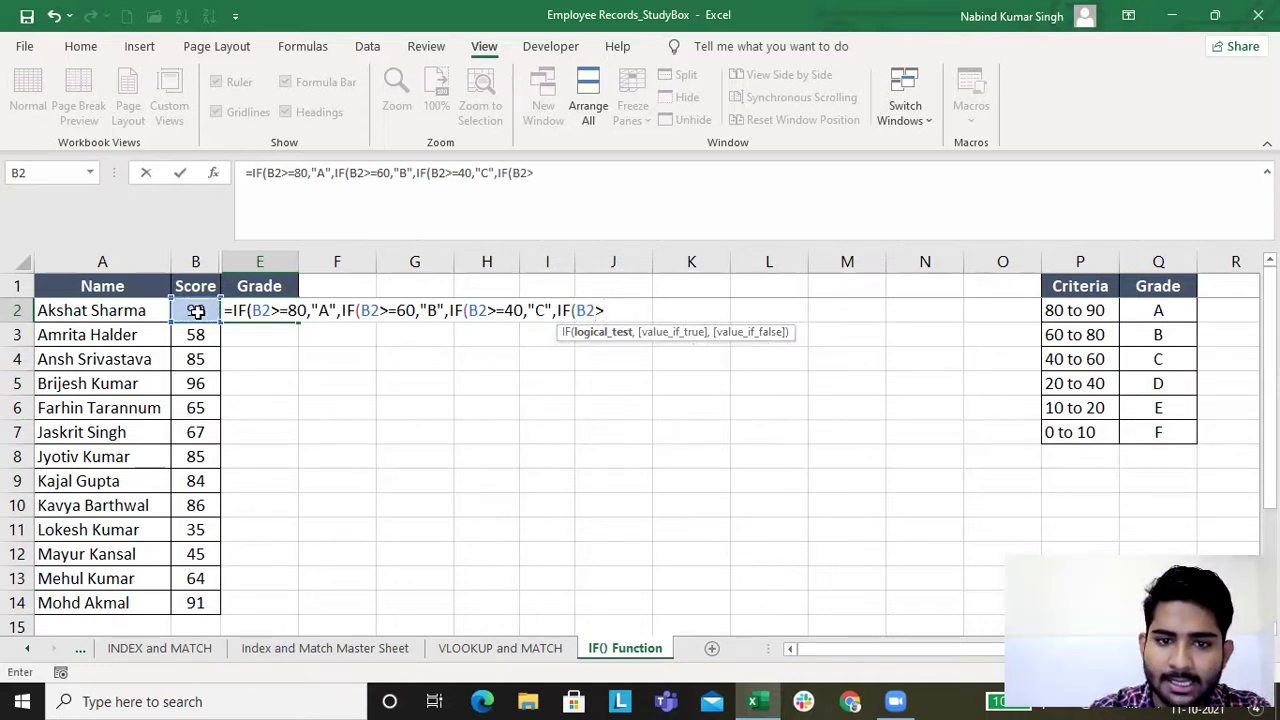
pyautogui.write('20')
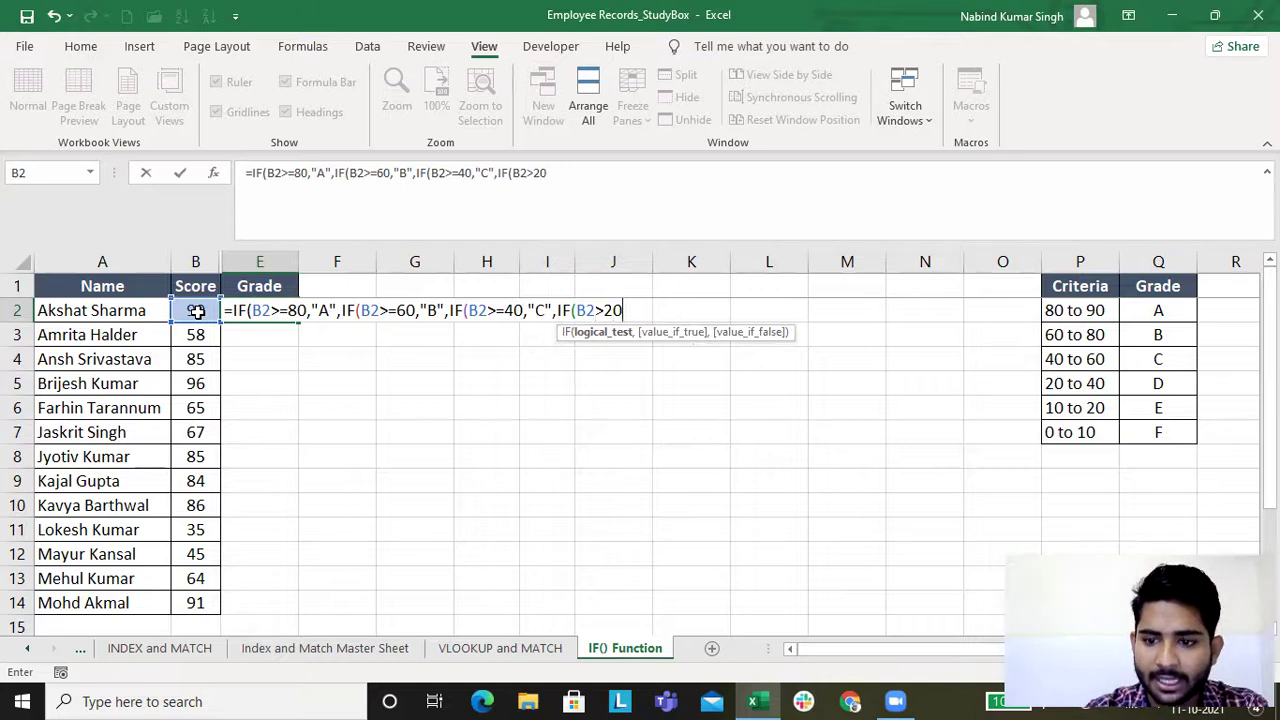
pyautogui.press('BackSpace')
pyautogui.write('=')
pyautogui.press('BackSpace')
pyautogui.press('BackSpace')
pyautogui.write('=20,')
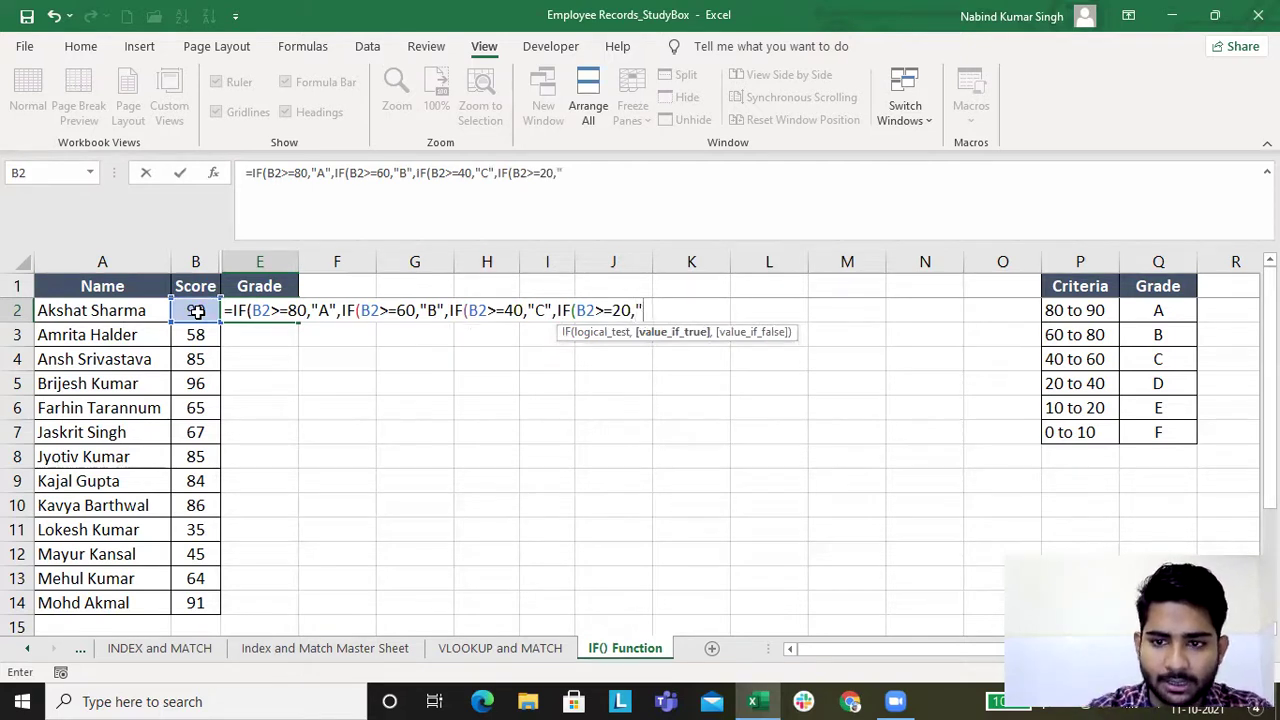
pyautogui.write('"D')
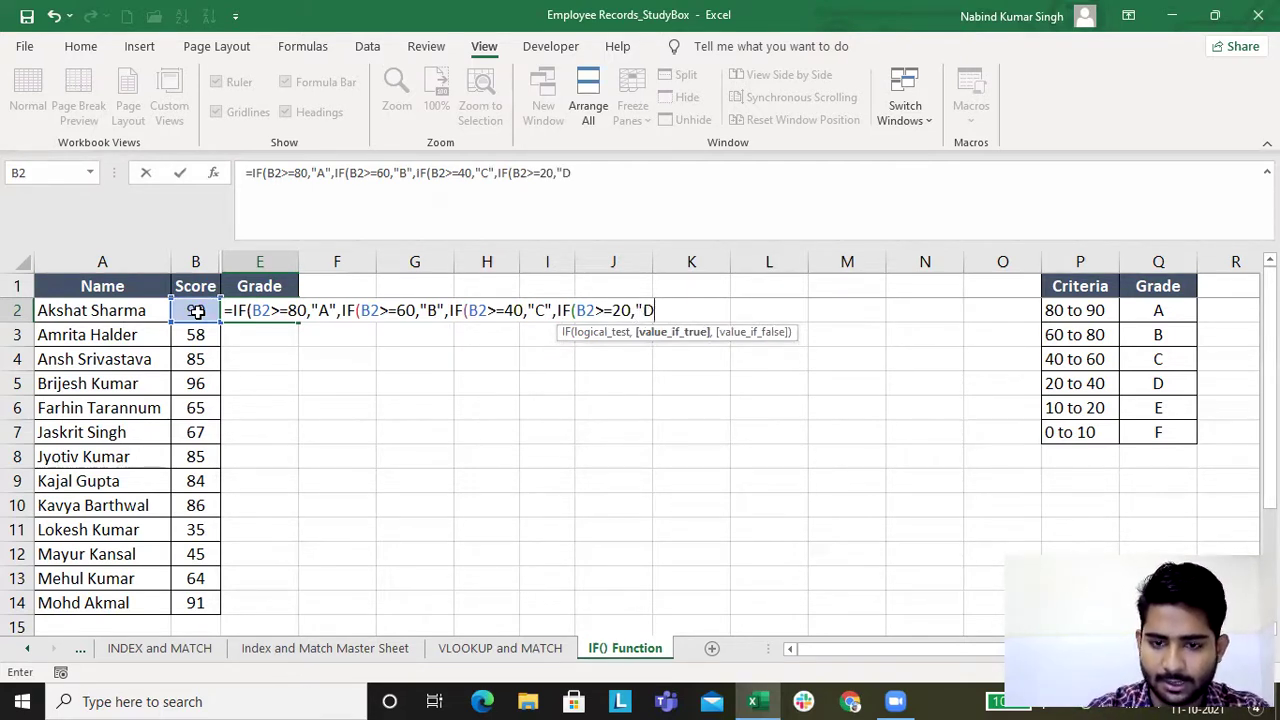
pyautogui.write('"')
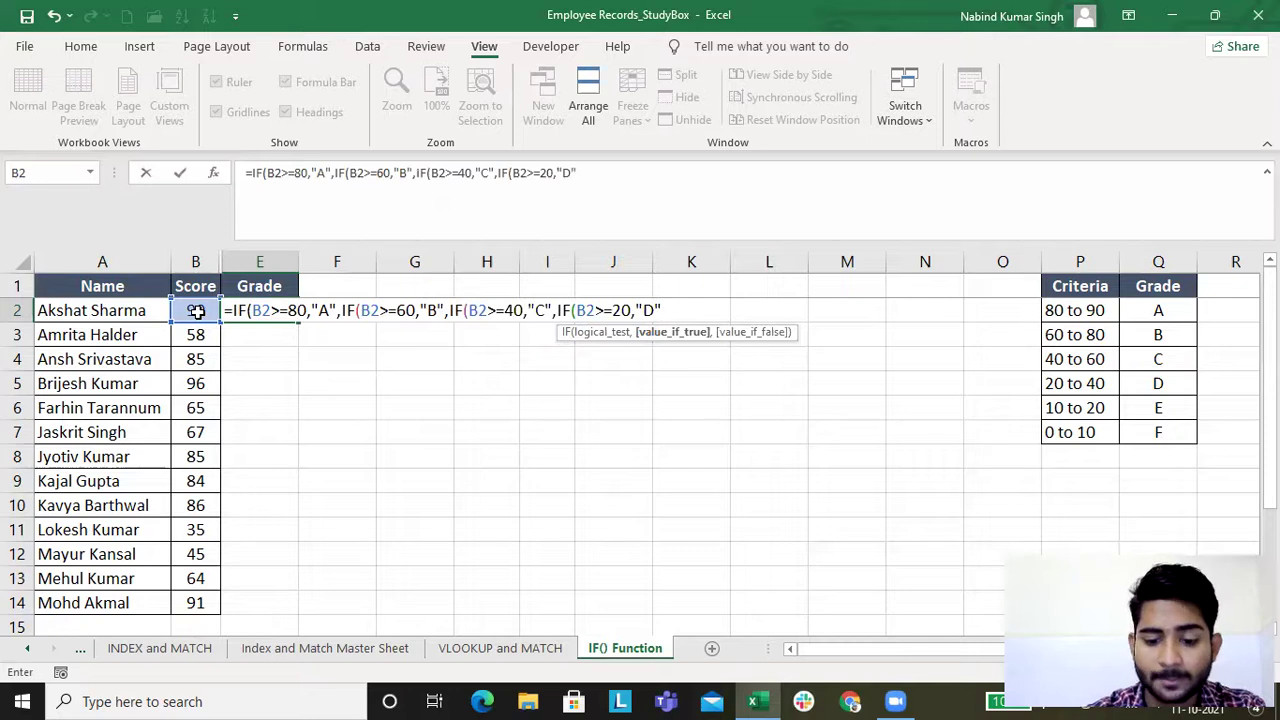
pyautogui.write(',IF(')
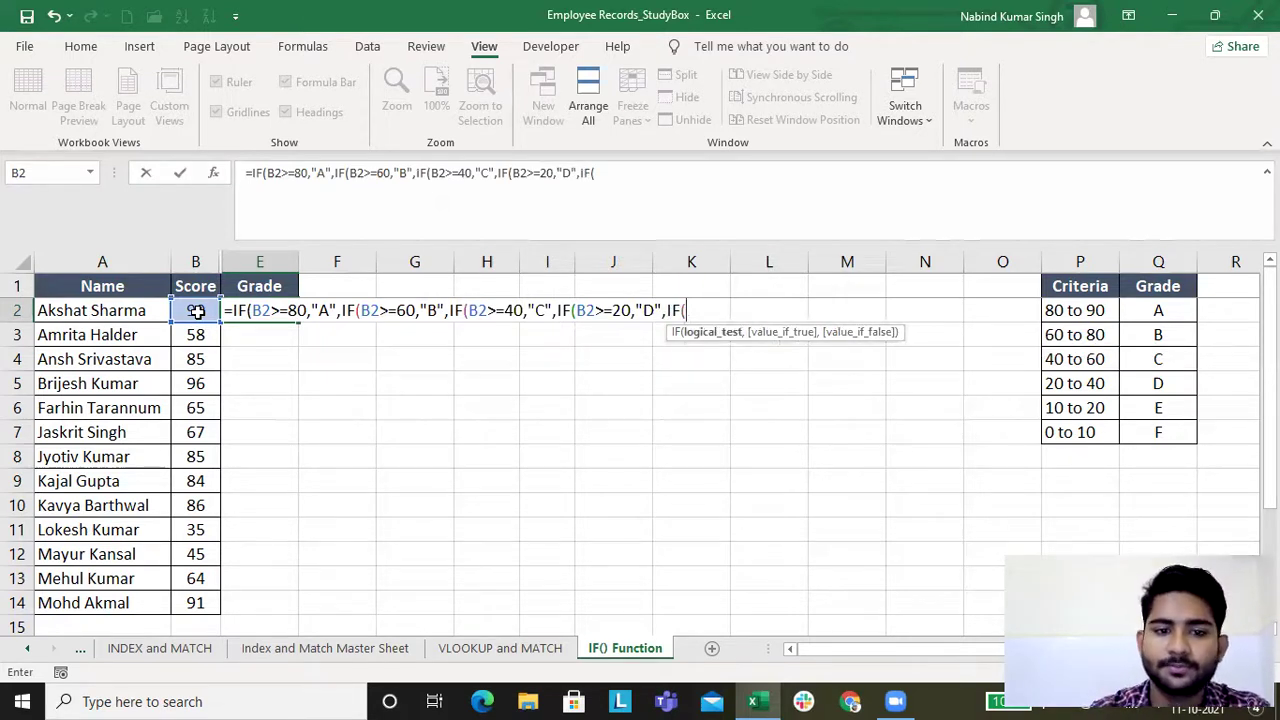
# Step: Finish the tests with "E" for B2>=10 and "F" as the fallback
pyautogui.click(197, 311)
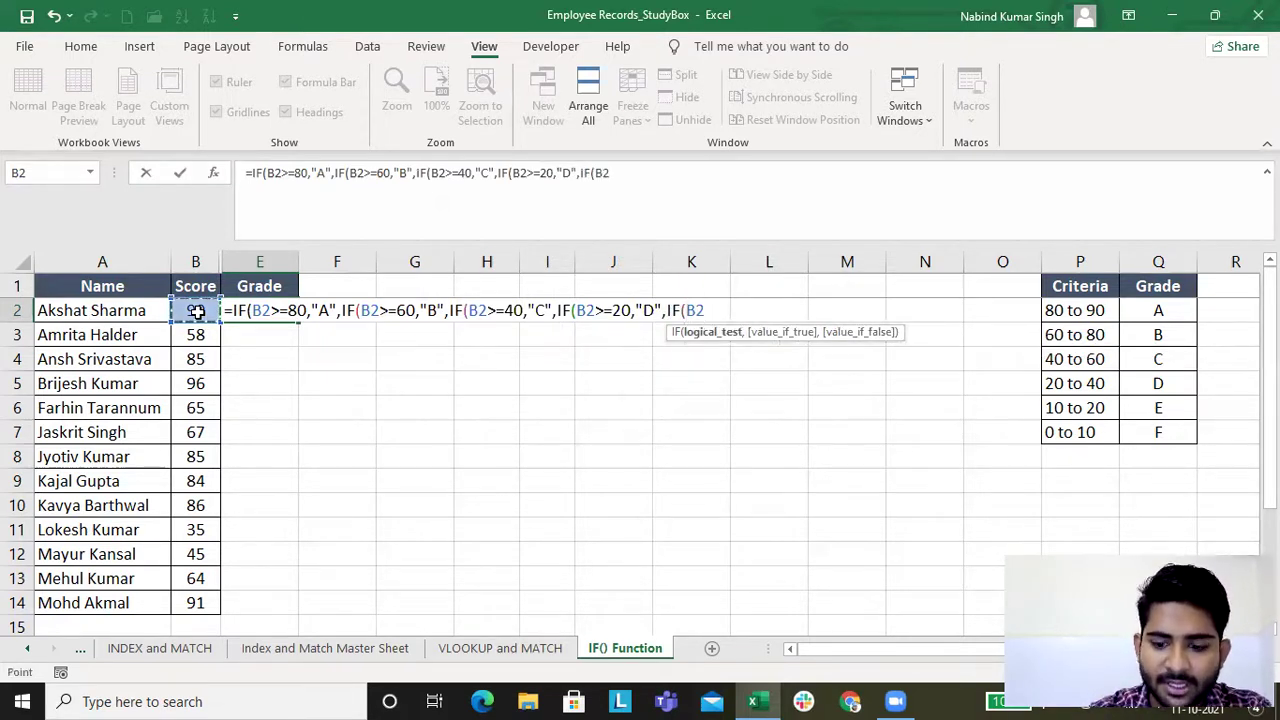
pyautogui.press('Up')
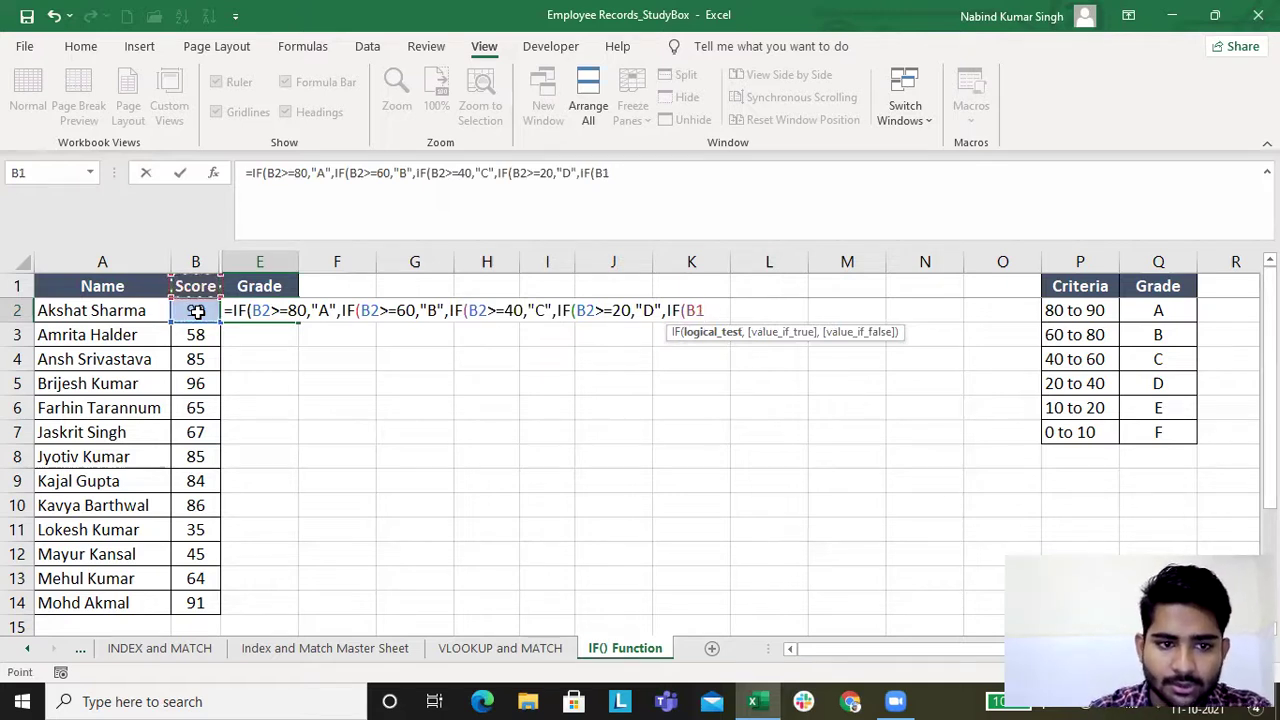
pyautogui.click(197, 311)
pyautogui.write('>=10')
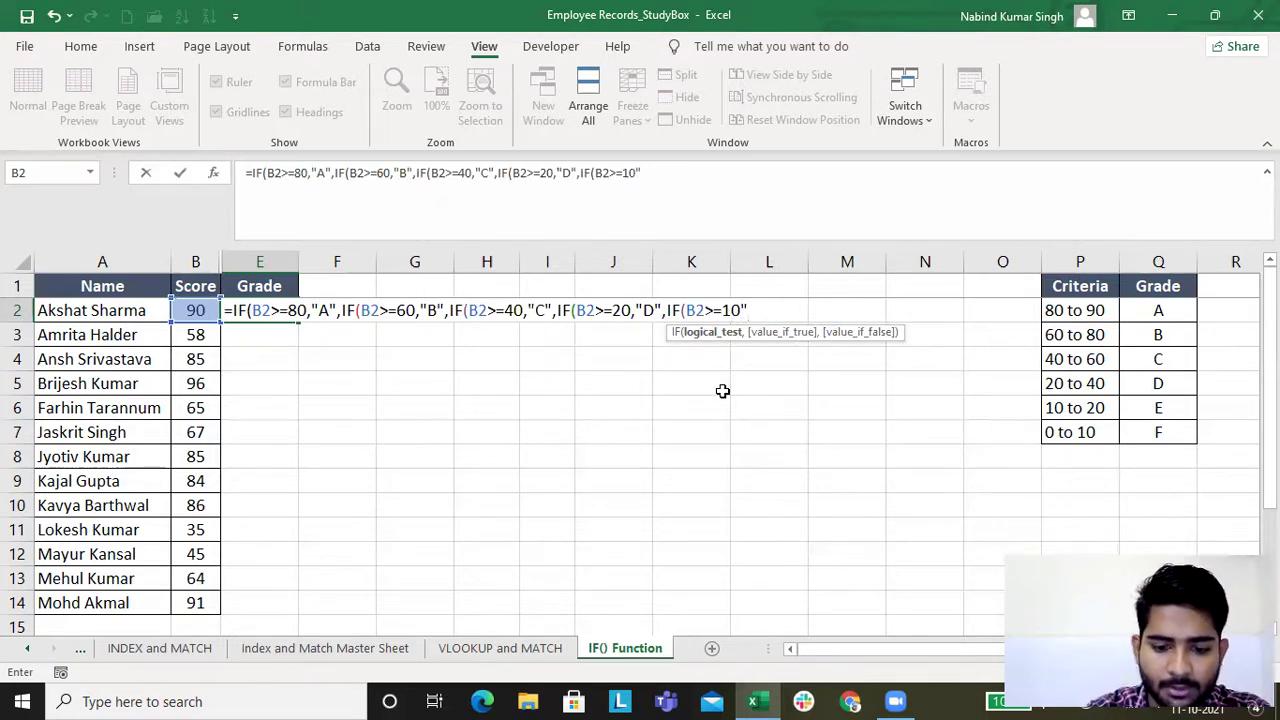
pyautogui.write(',')
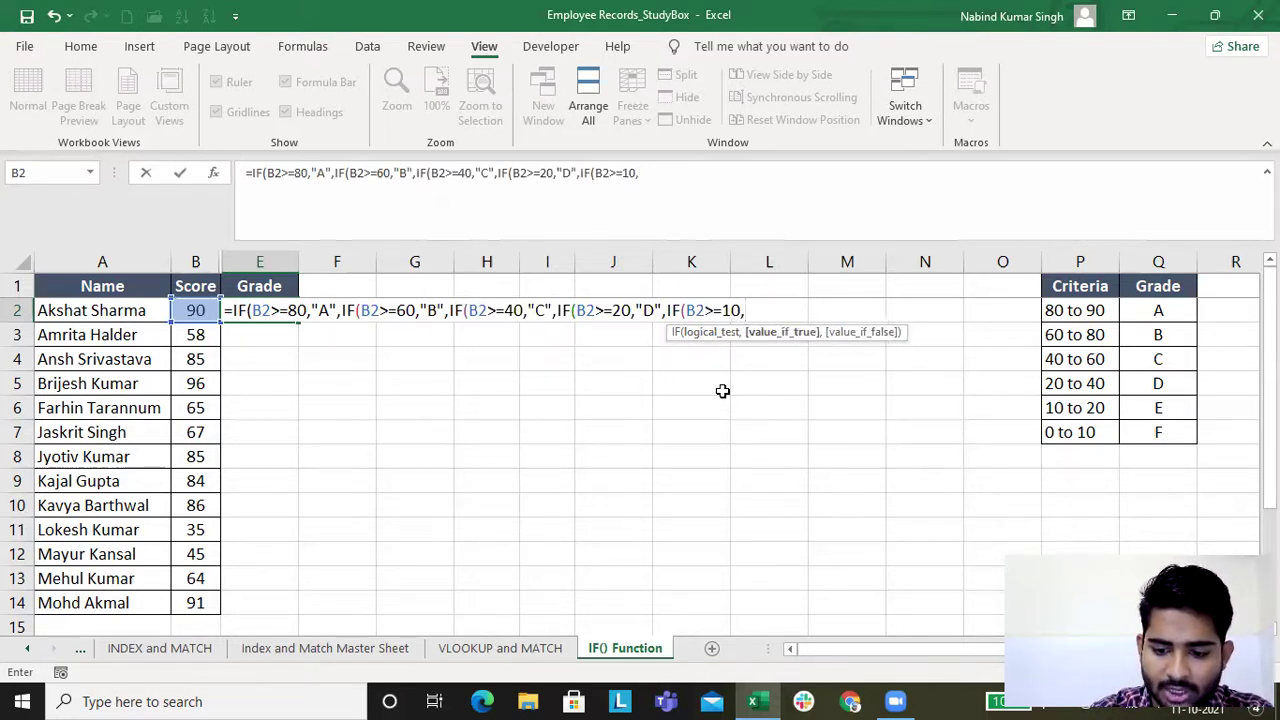
pyautogui.write('"E')
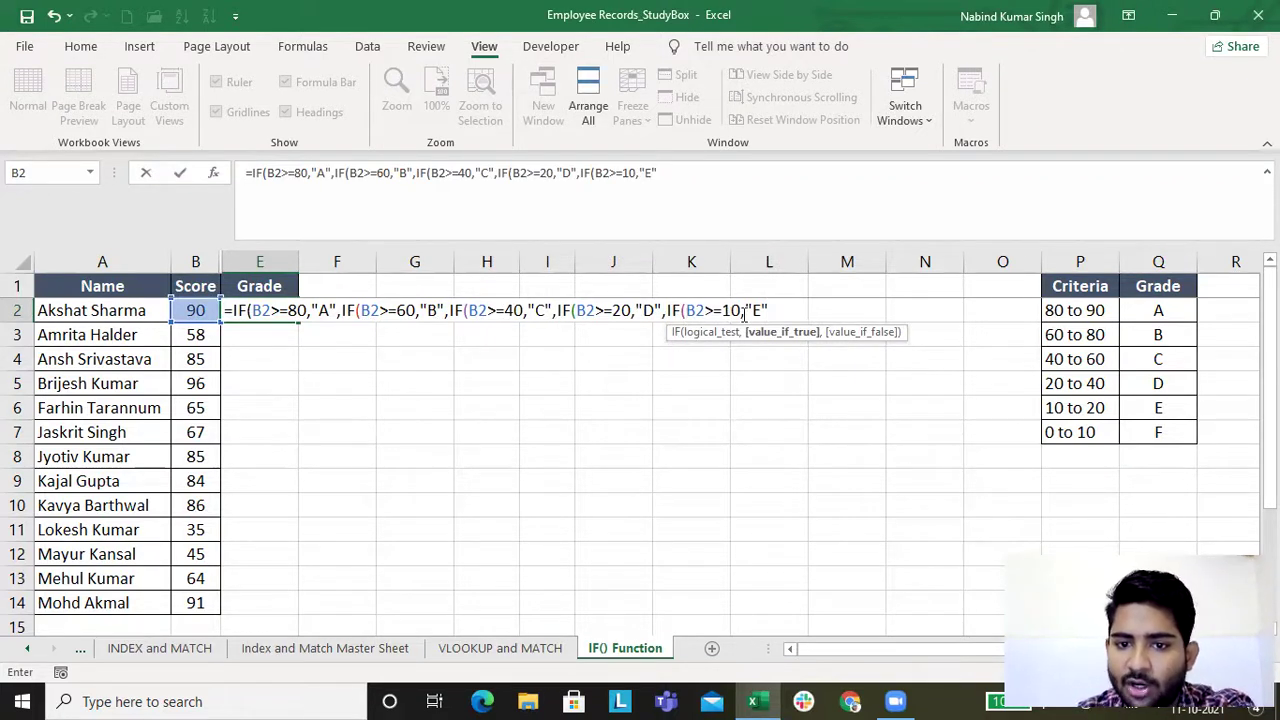
pyautogui.write(',')
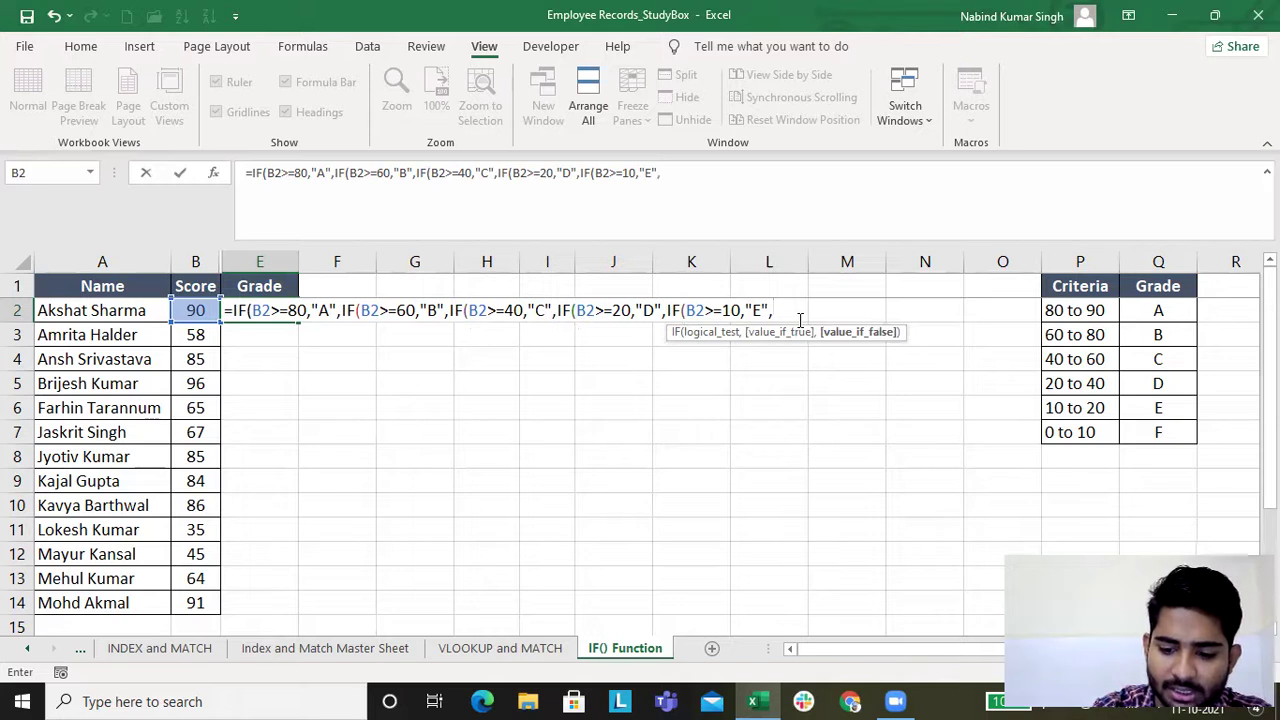
pyautogui.write('"')
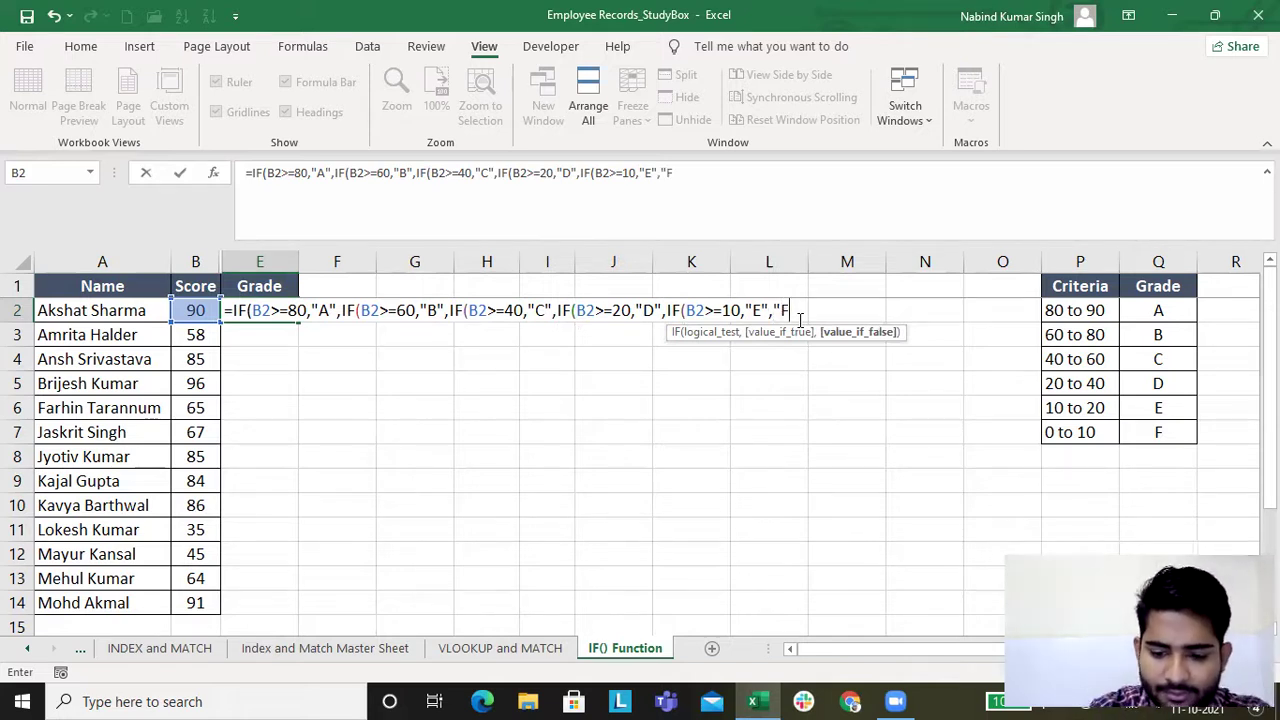
pyautogui.write('F"')
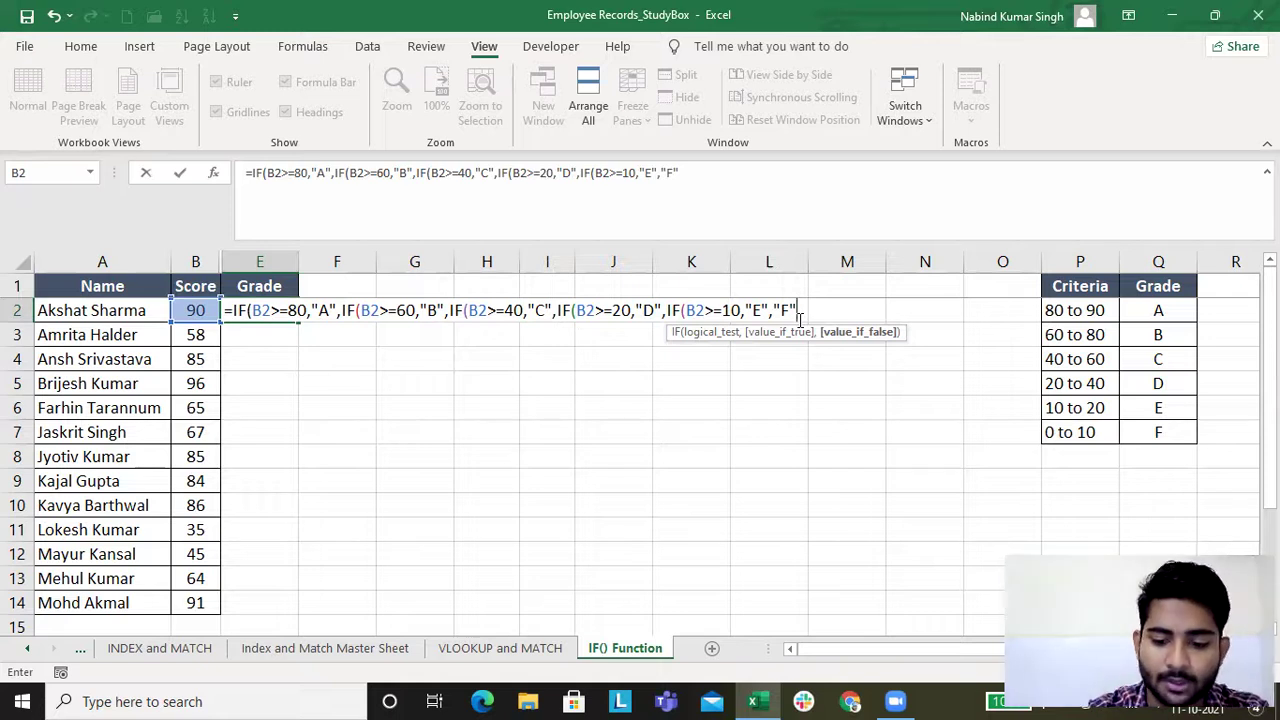
# Step: Close all the IF parentheses and commit the formula so E2 shows A for 90
pyautogui.write(')')
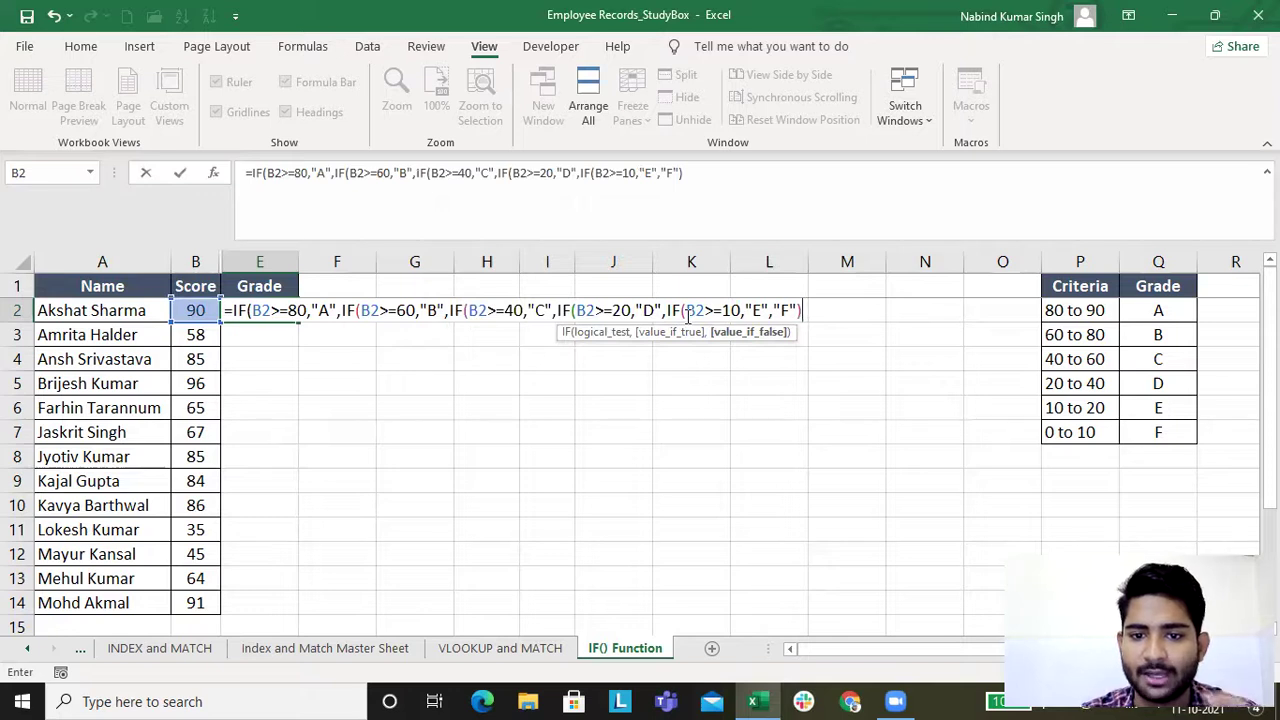
pyautogui.write(')')
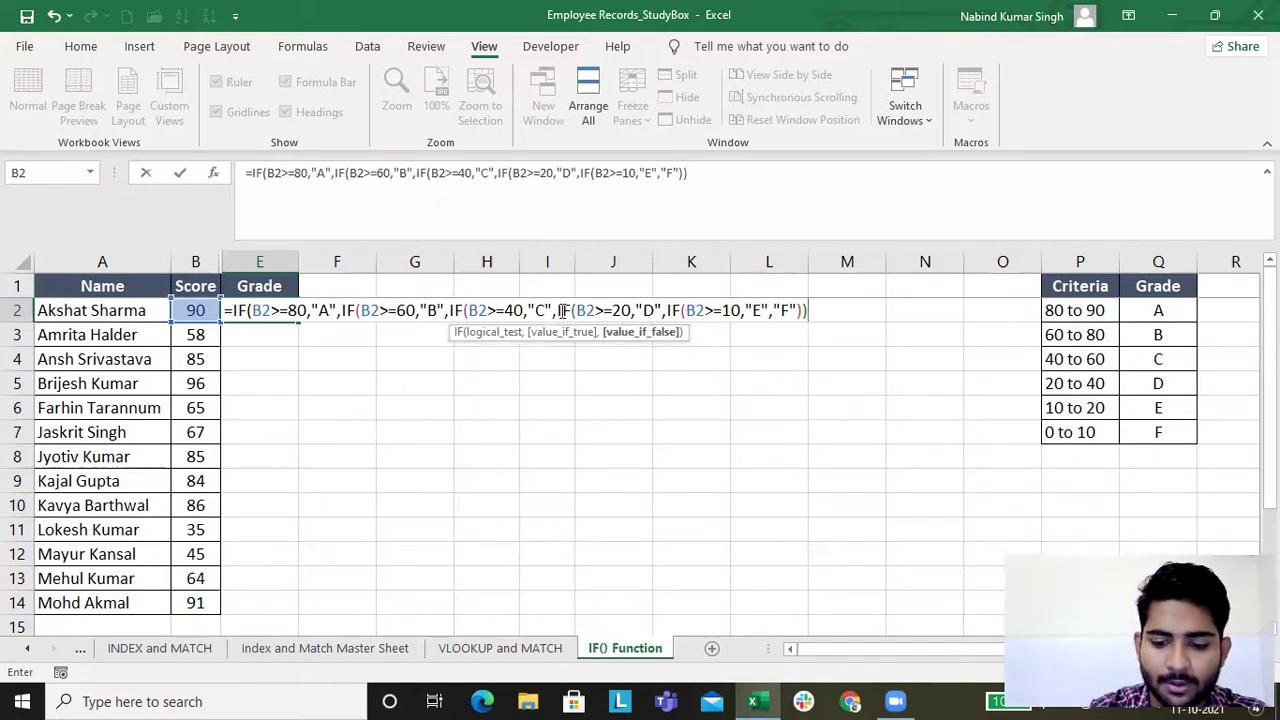
pyautogui.write('))')
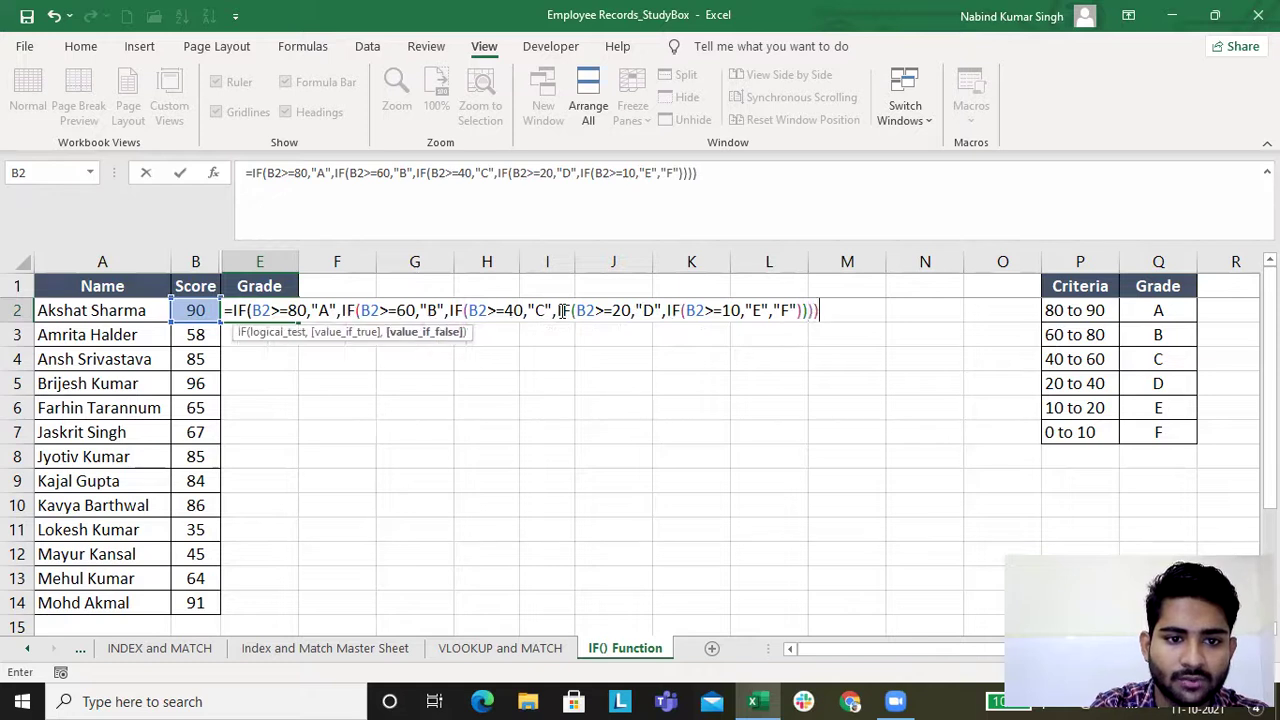
pyautogui.write(')')
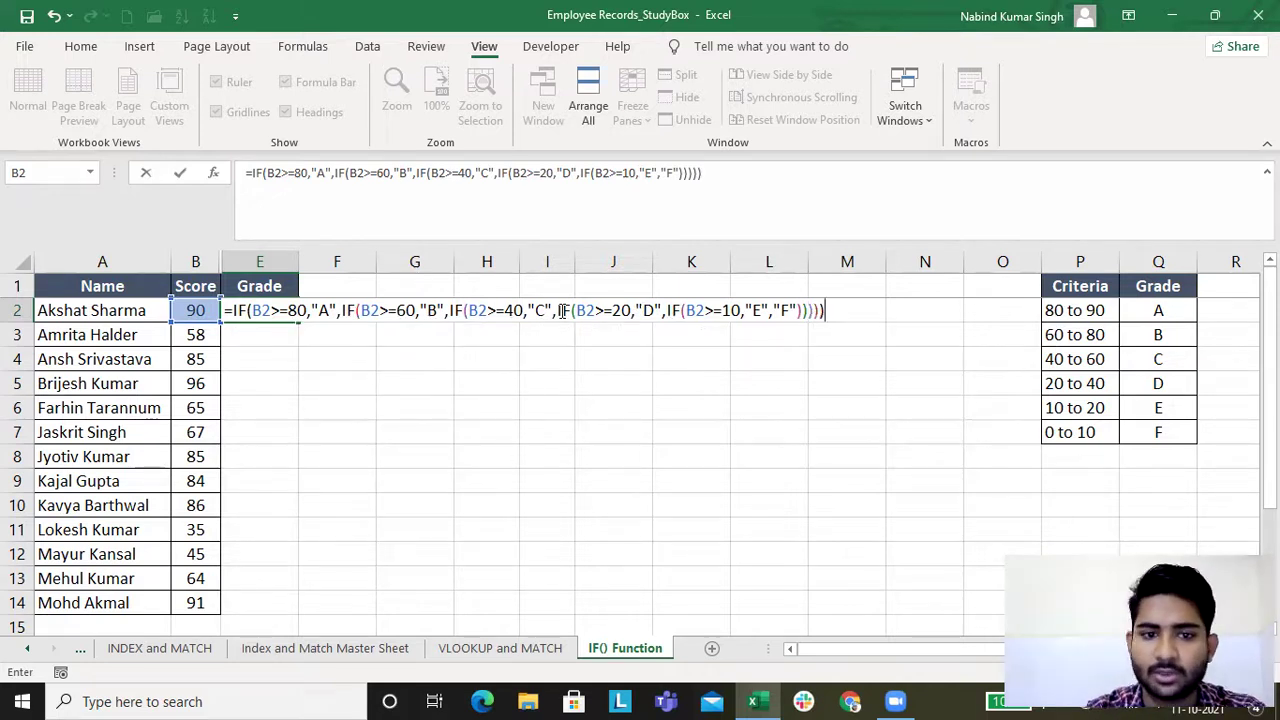
pyautogui.press('Return')
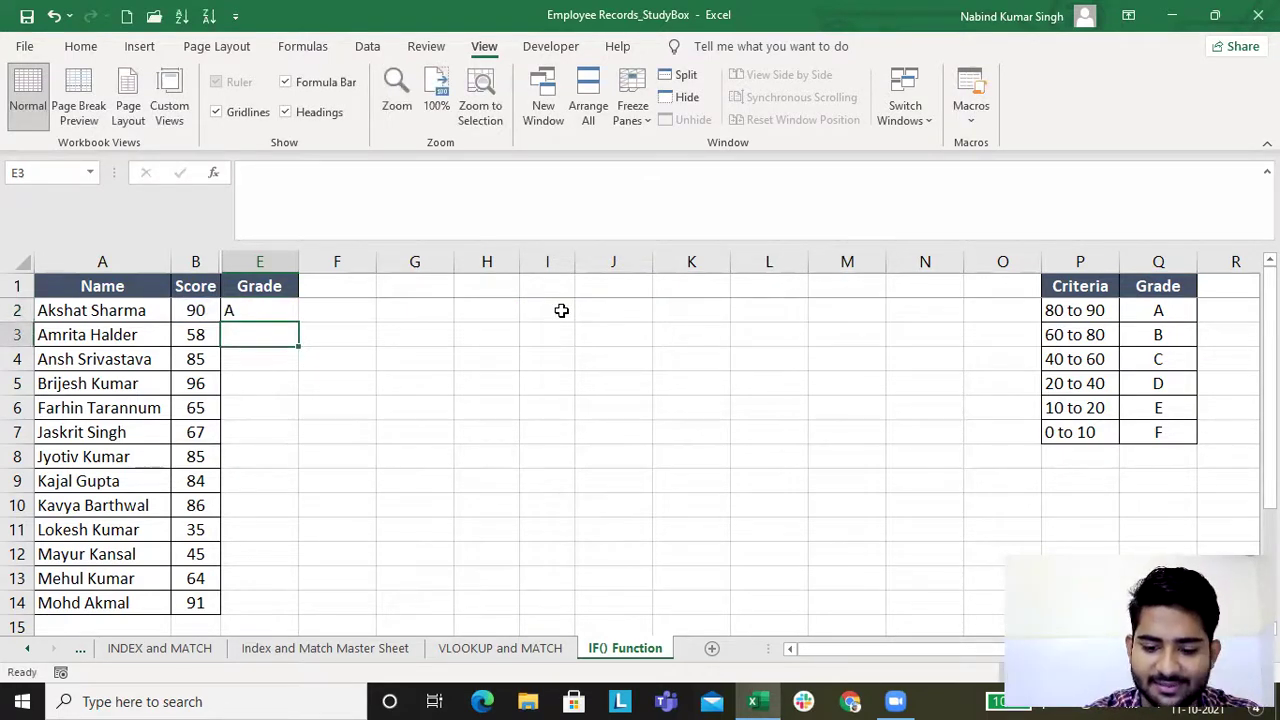
# Step: Fill the grading formula down from E2 through E14
pyautogui.press('Left')
pyautogui.hotkey('ctrl', 'Down')
pyautogui.press('Right')
pyautogui.hotkey('ctrl', 'shift', 'Up')
pyautogui.hotkey('ctrl', 'd')
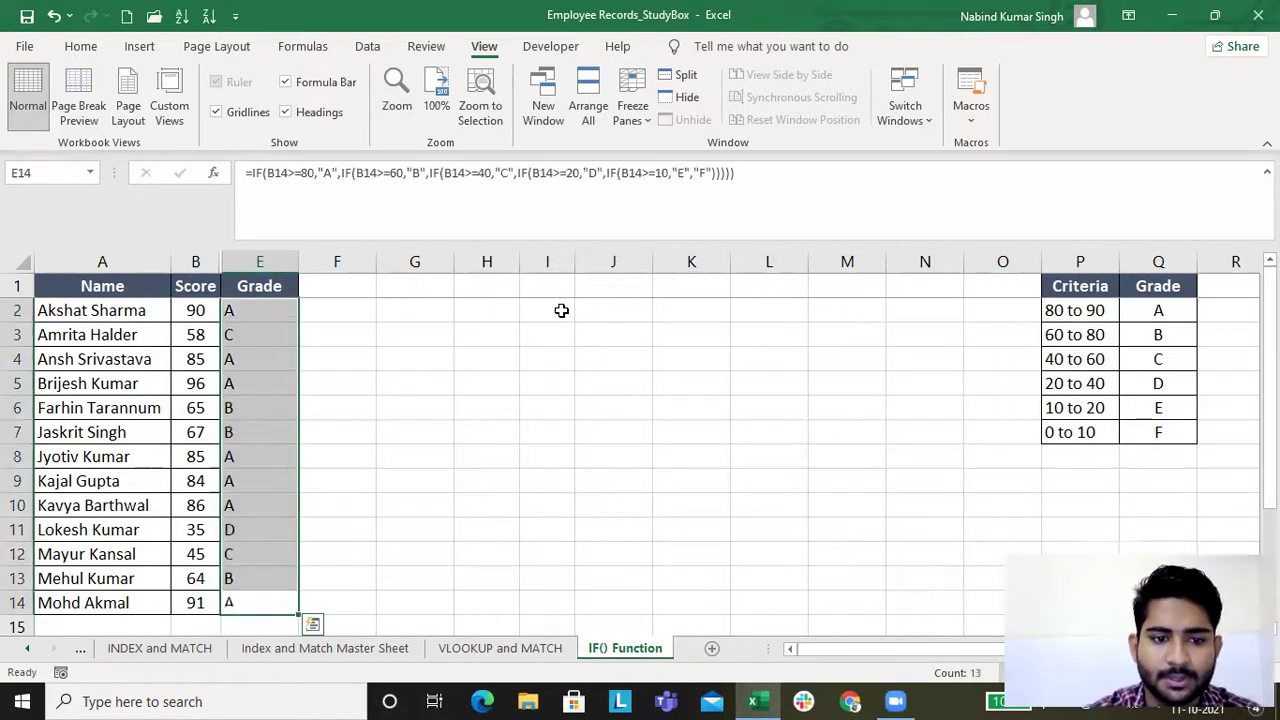
# Step: Test B11 with a score of 0, then undo it back to 35
pyautogui.press('Left')
pyautogui.press('Up')
pyautogui.press('Up')
pyautogui.press('Up')
pyautogui.press('Up')
pyautogui.press('Down')
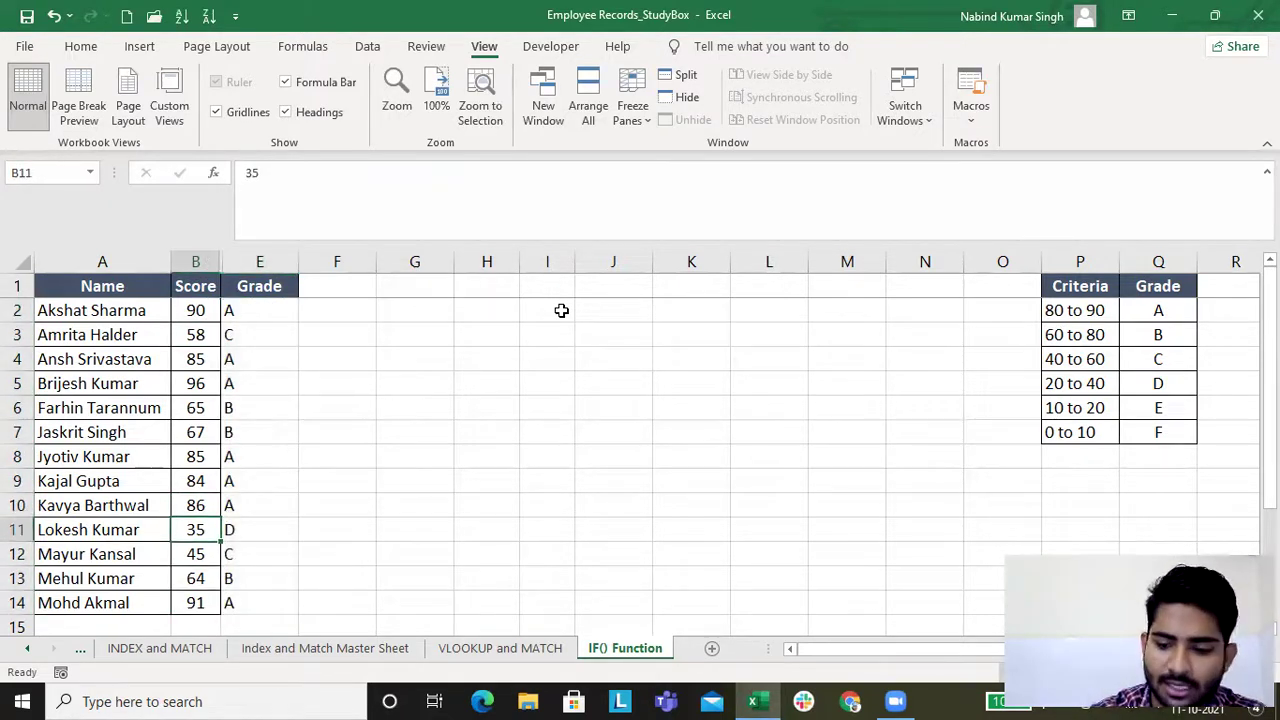
pyautogui.write('0')
pyautogui.press('Return')
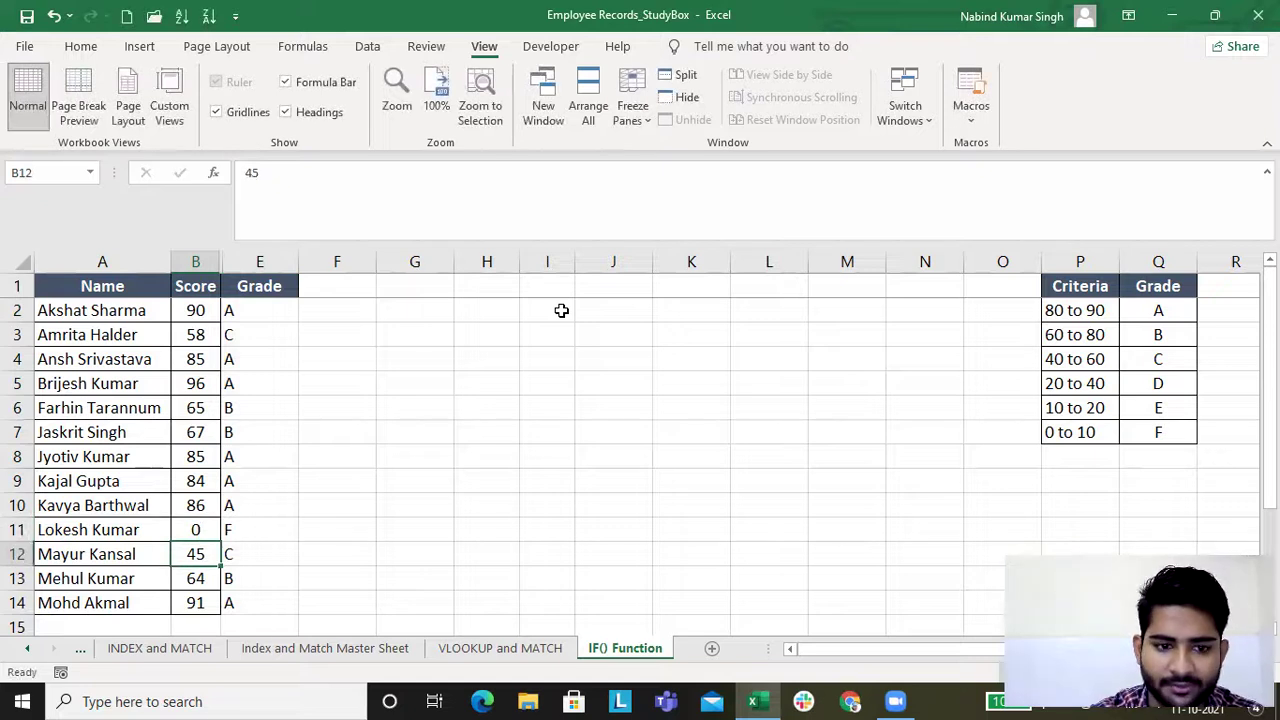
pyautogui.hotkey('ctrl', 'z')
# Step: Try B7 scores of 56, 55, 40 and 39 to check the grade boundaries
pyautogui.press('Up')
pyautogui.press('Up')
pyautogui.press('Up')
pyautogui.press('Up')
pyautogui.press('Up')
pyautogui.press('Down')
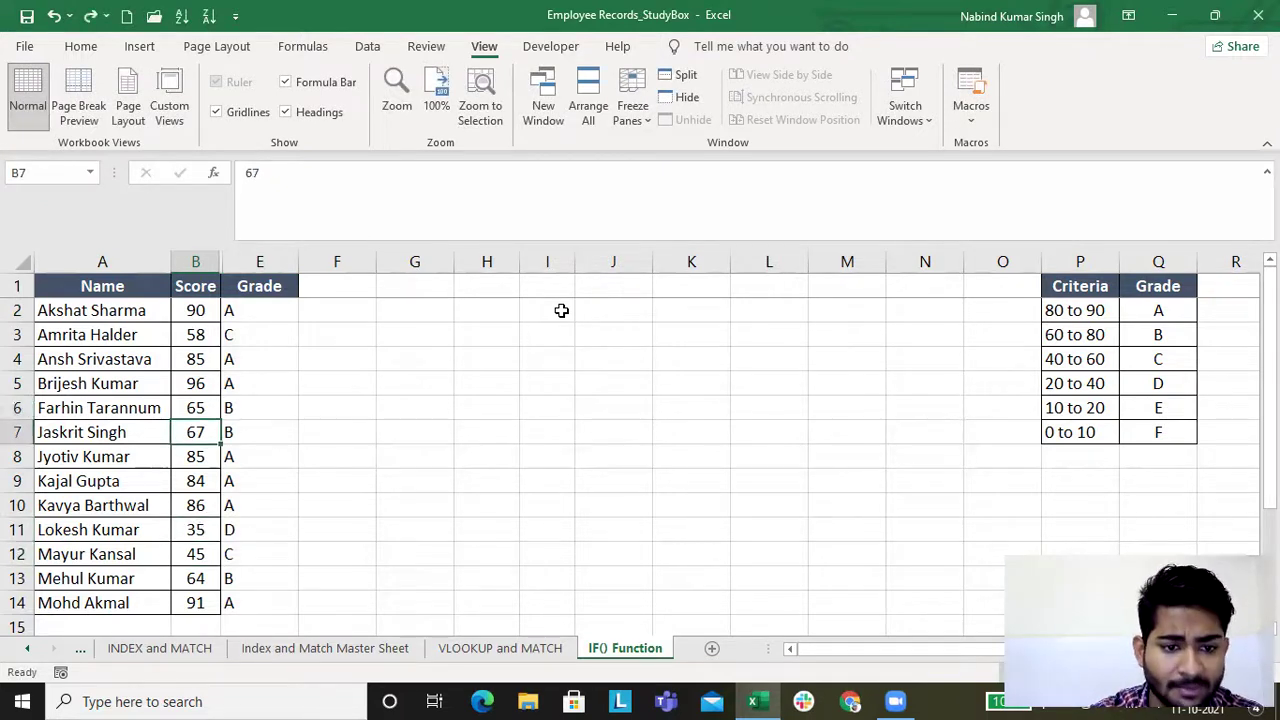
pyautogui.write('56')
pyautogui.press('Return')
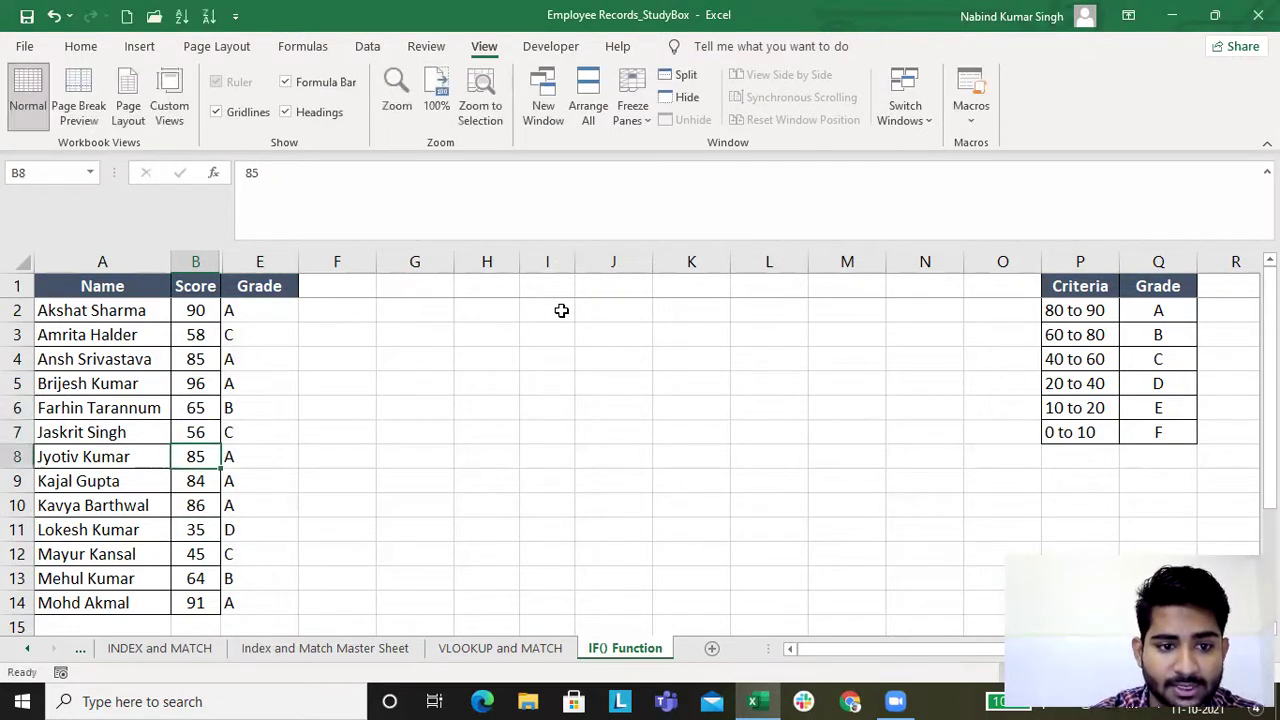
pyautogui.press('Up')
pyautogui.write('55')
pyautogui.press('Return')
pyautogui.press('Up')
pyautogui.write('40')
pyautogui.press('Return')
pyautogui.press('Up')
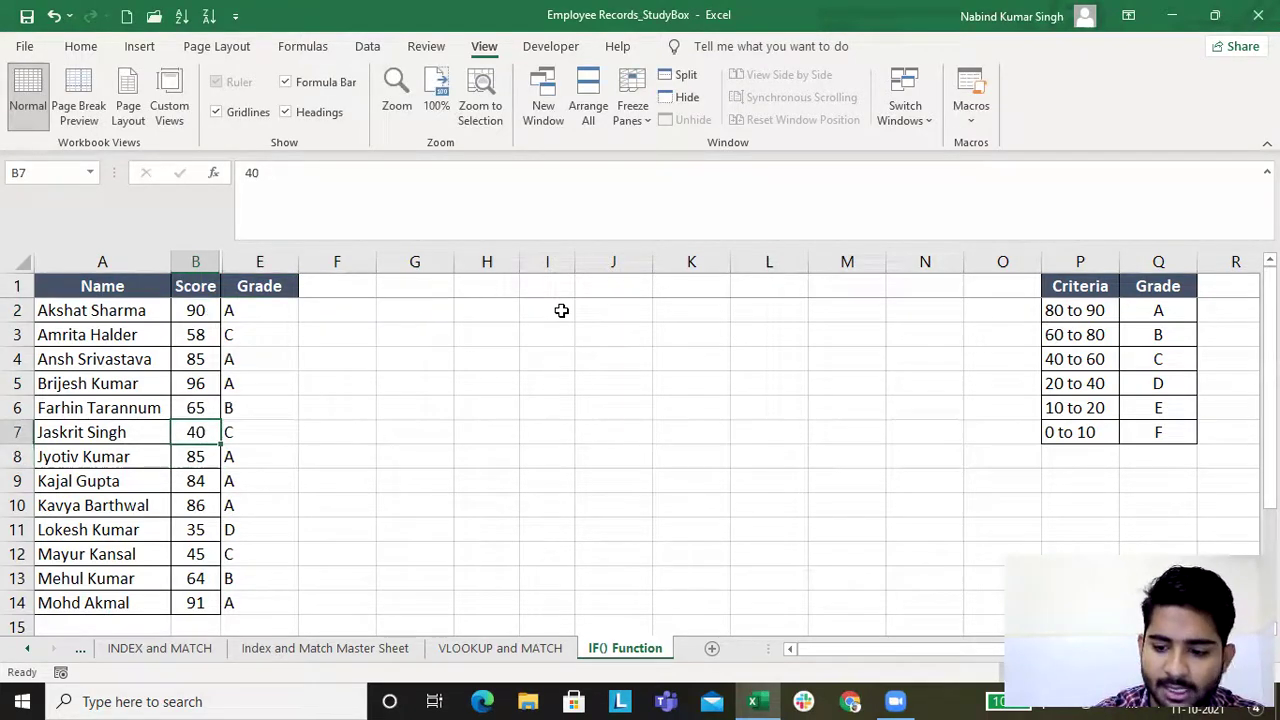
pyautogui.write('39')
pyautogui.press('Return')
# Step: Set the B7 score to 39.5, which grades as D
pyautogui.press('alt')
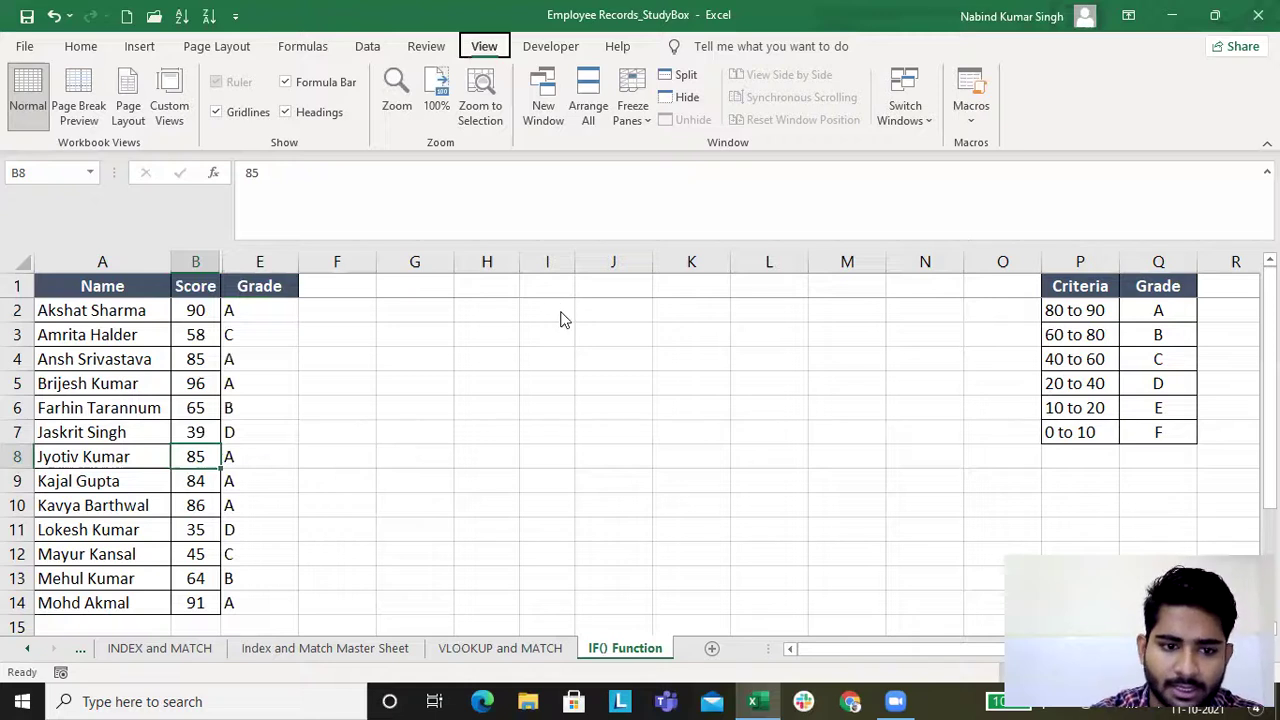
pyautogui.press('alt')
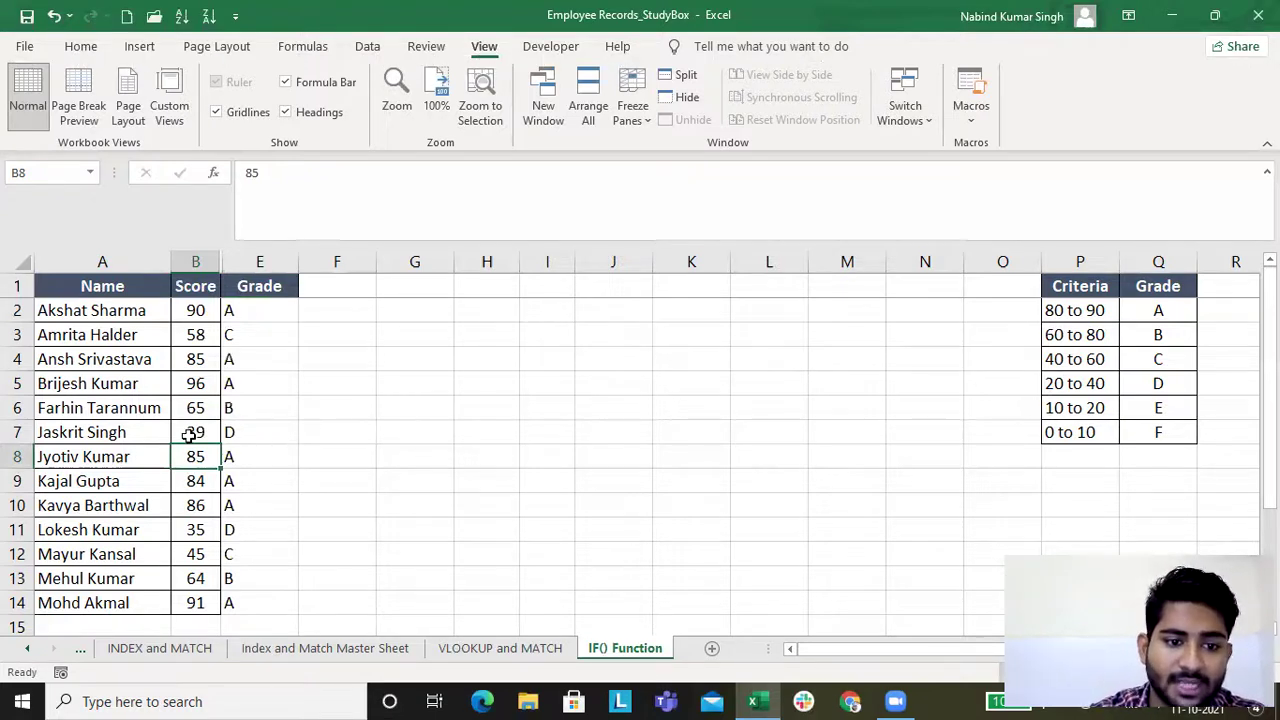
pyautogui.click(189, 432)
pyautogui.write('39.5')
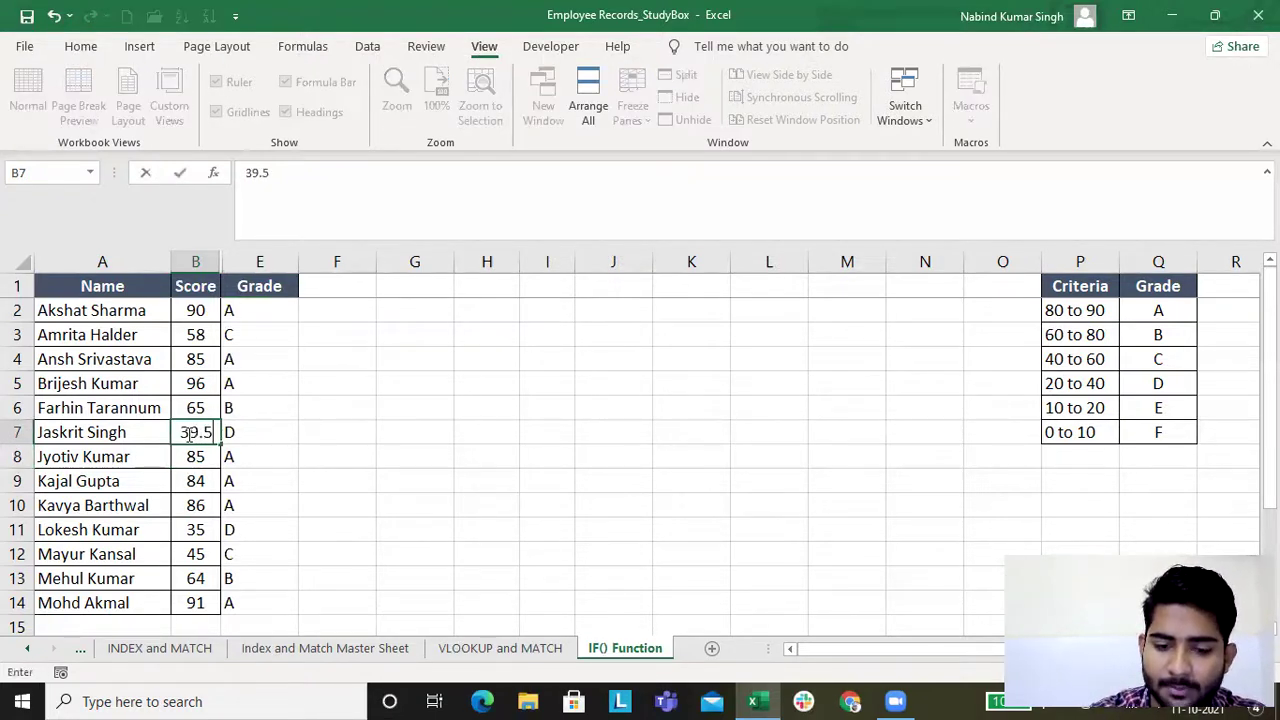
pyautogui.press('Return')
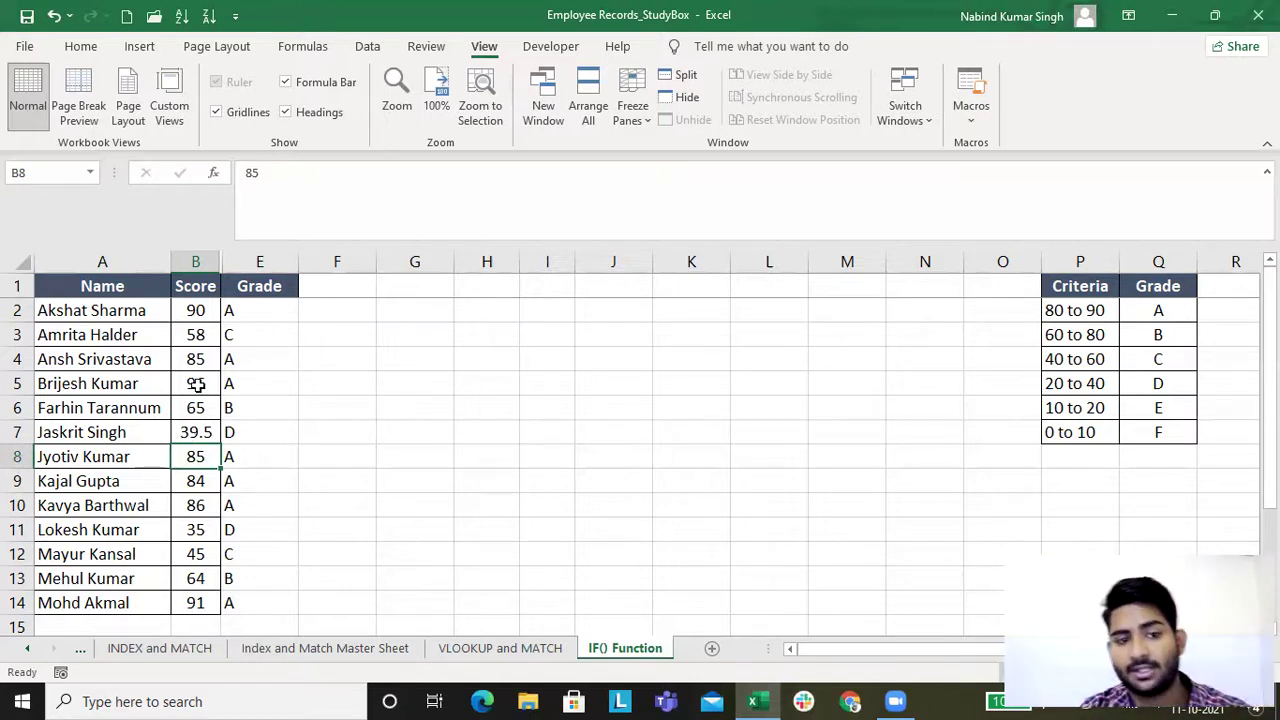
# Step: Center the grades in column E
pyautogui.click(259, 263)
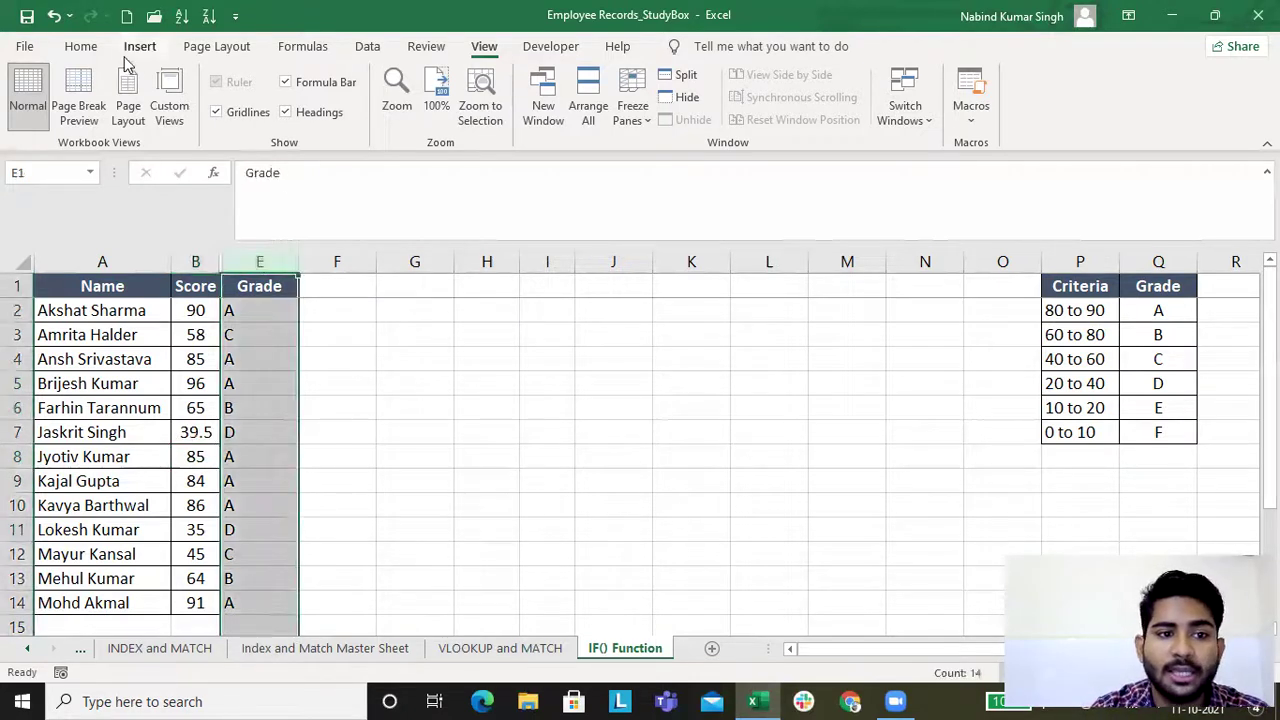
pyautogui.click(92, 47)
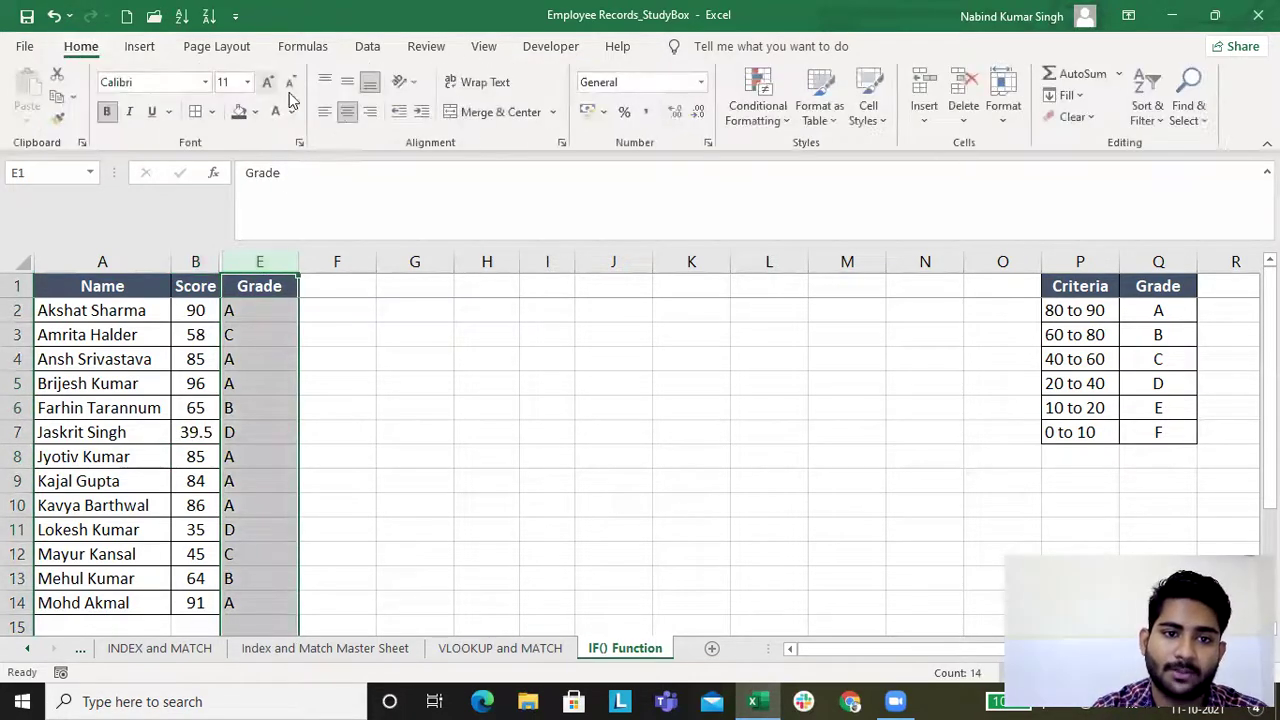
pyautogui.click(347, 111)
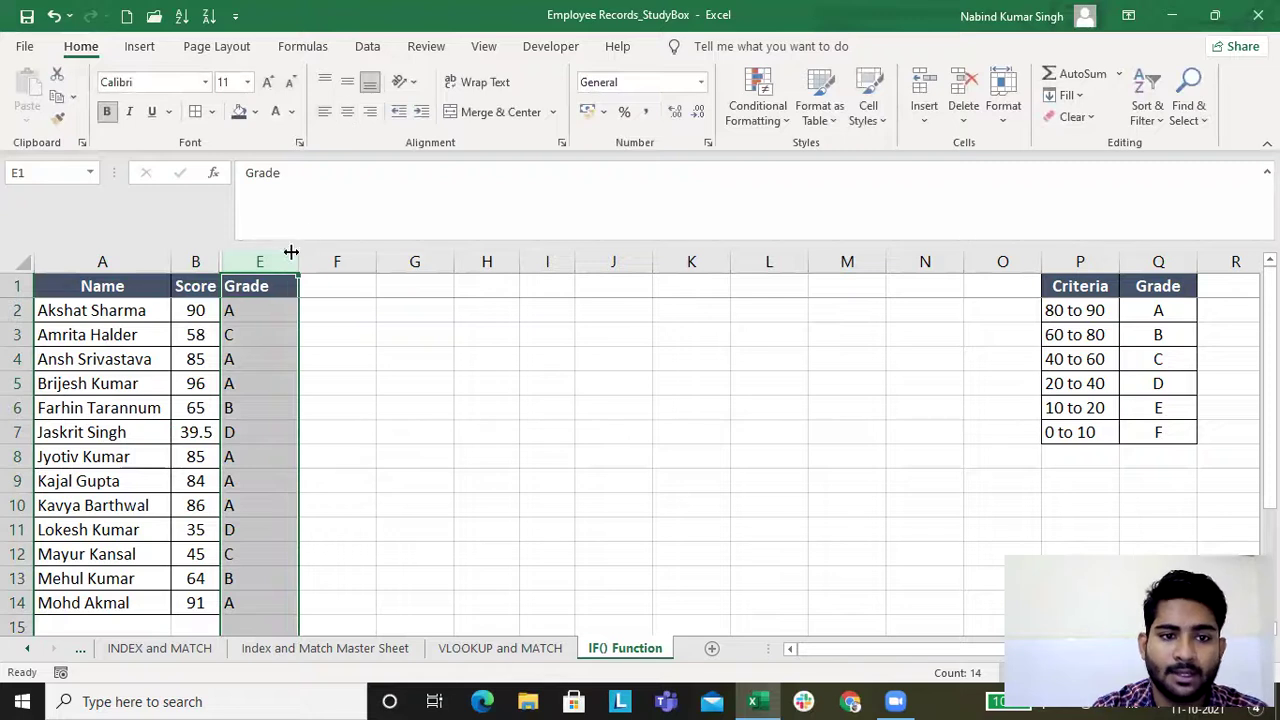
pyautogui.click(277, 308)
pyautogui.doubleClick(277, 308)
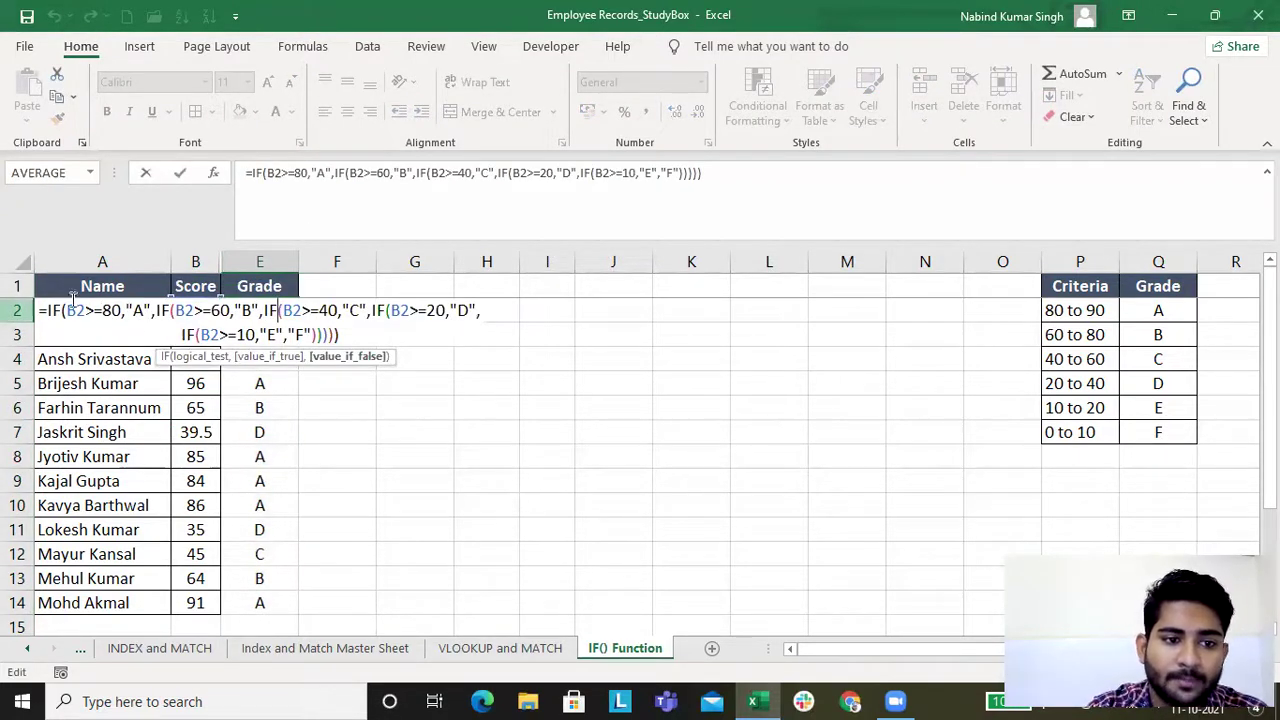
pyautogui.press('Escape')
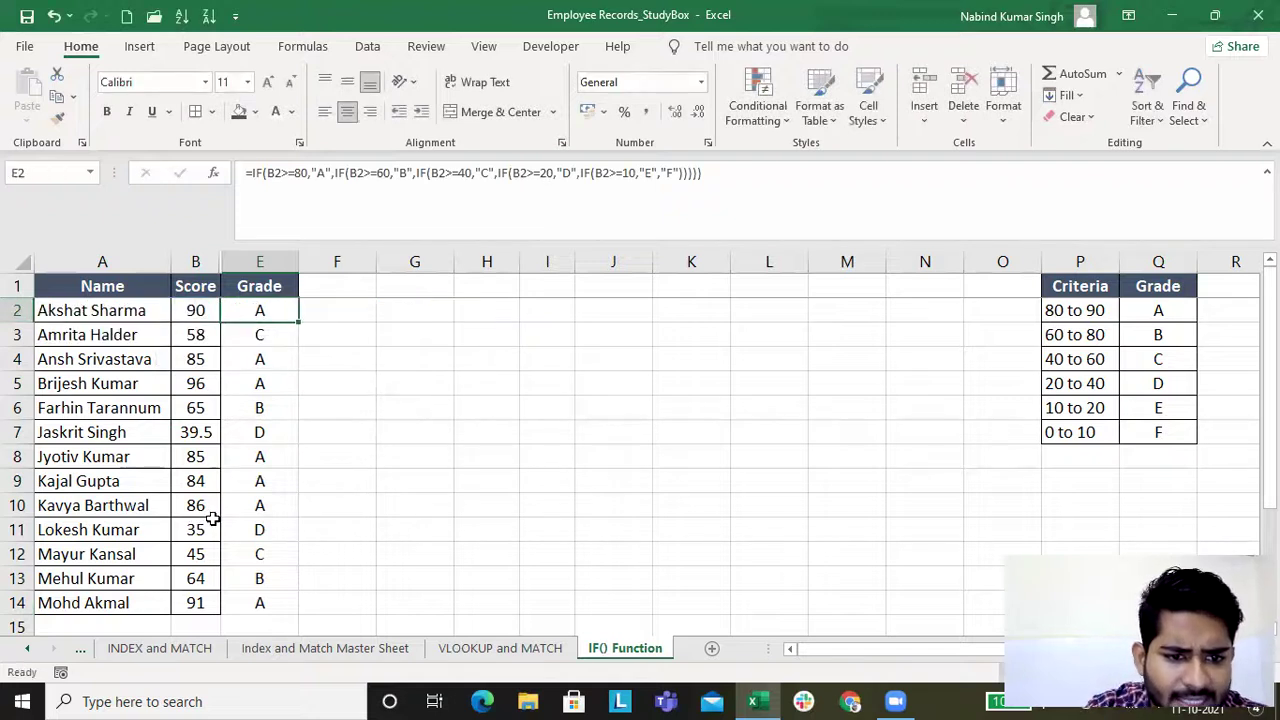
# Step: Change the B12 score to 9 so its grade becomes F
pyautogui.click(205, 556)
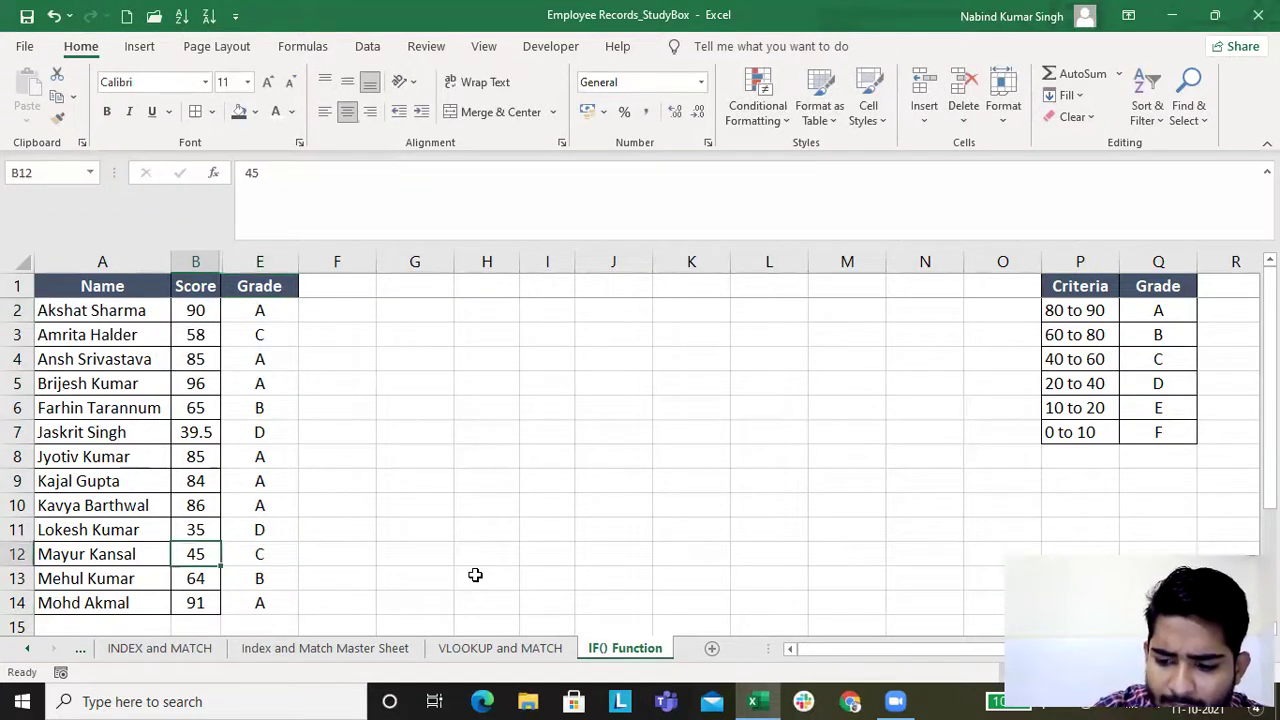
pyautogui.write('09')
pyautogui.press('Return')
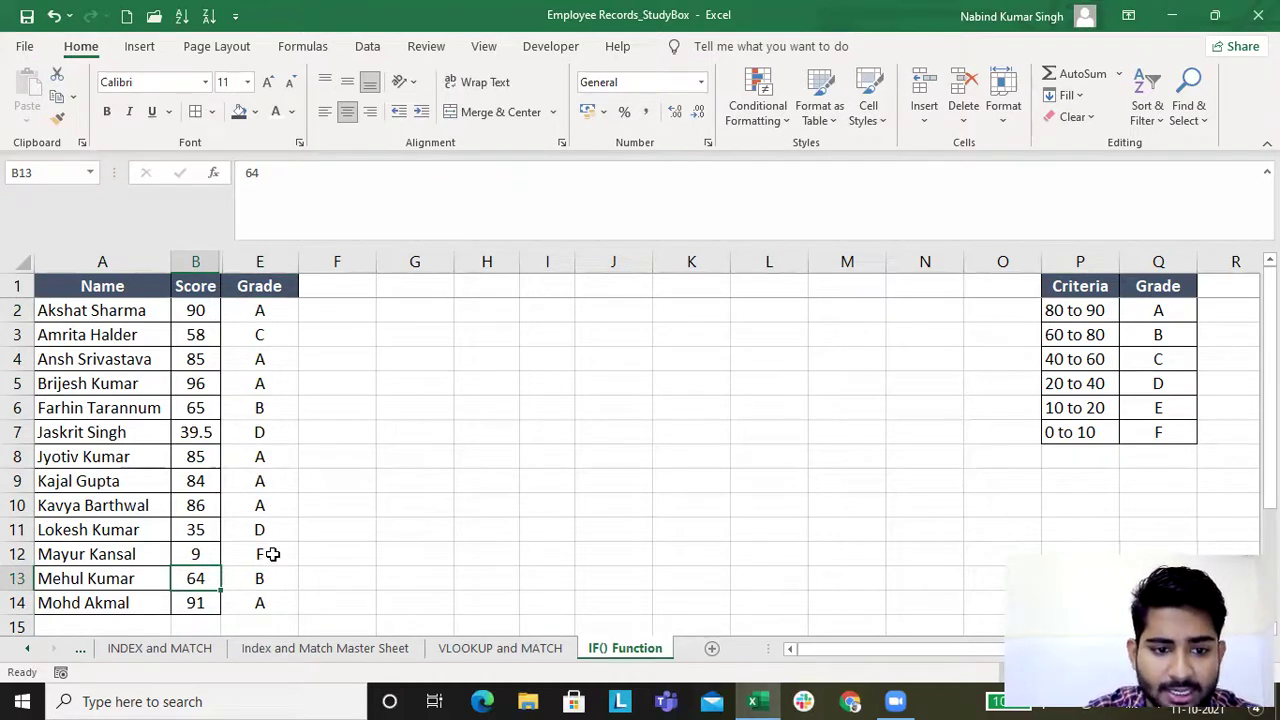
pyautogui.doubleClick(262, 555)
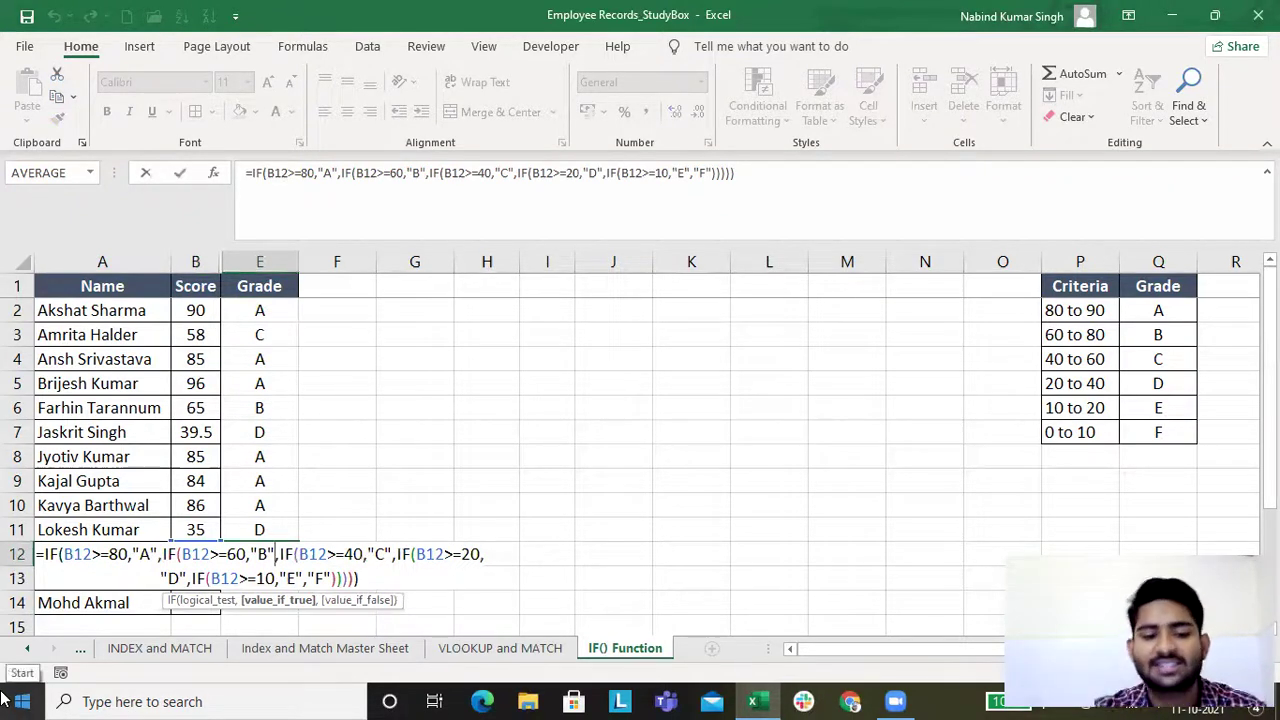
pyautogui.hotkey('ctrl', 'Return')
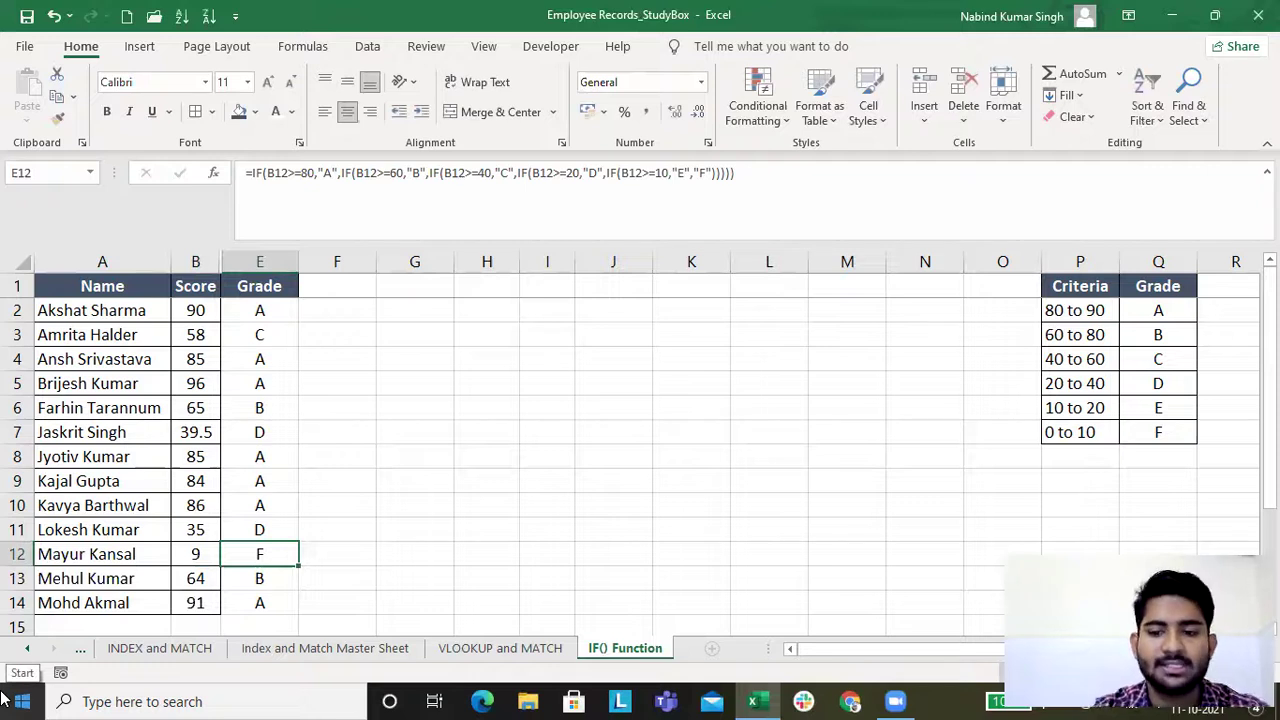